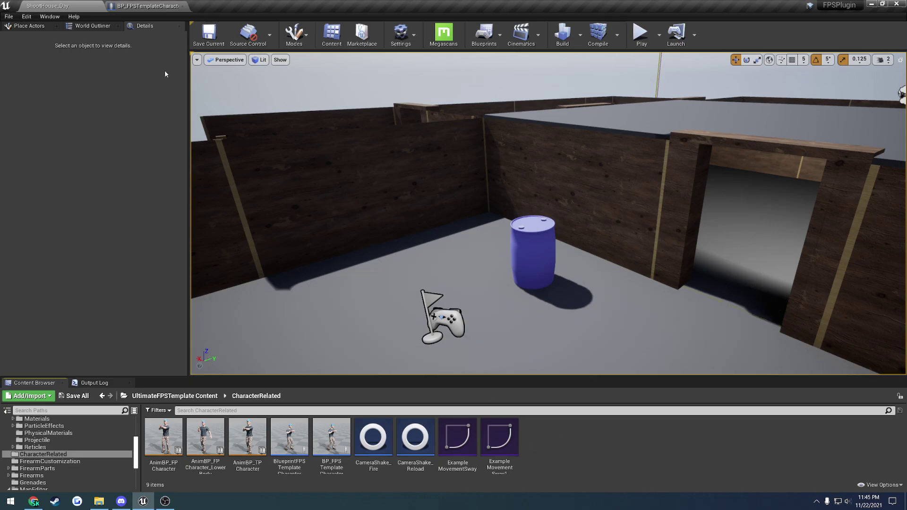
- Open the BP_FPSTemplateCharacter blueprint, survey its Event Graph up to the Firearm Customizer Example section, and undo the accidental node move
click(143, 6)
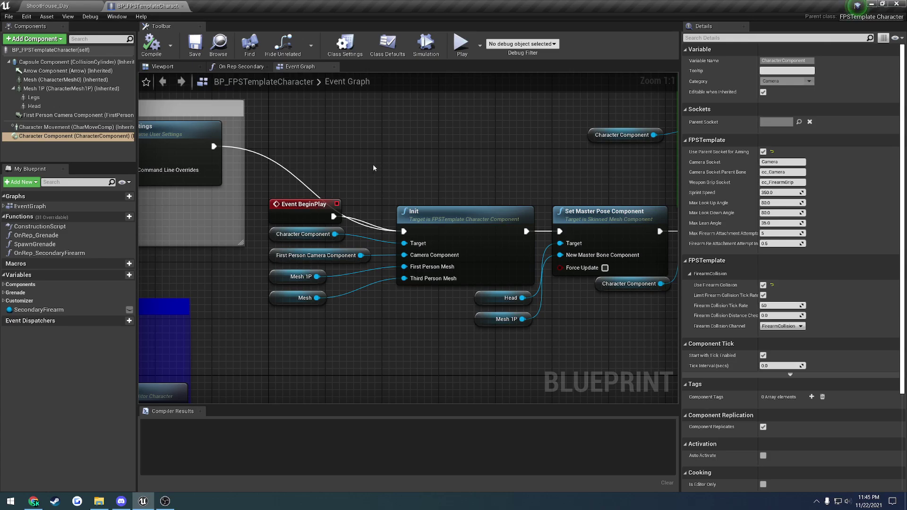
scroll(373, 160, down, 2)
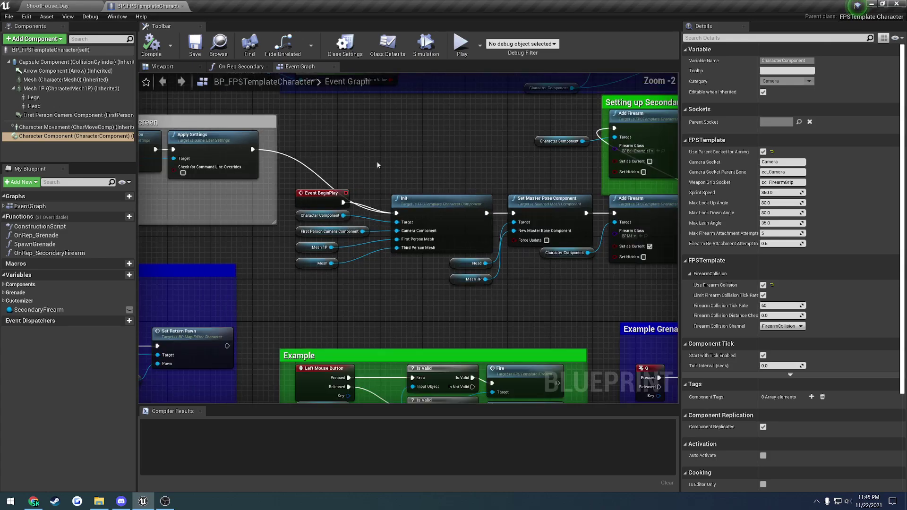
right_drag(395, 154, 376, 342)
scroll(375, 342, down, 3)
right_drag(373, 190, 367, 231)
drag(360, 168, 354, 91)
key(ctrl+z)
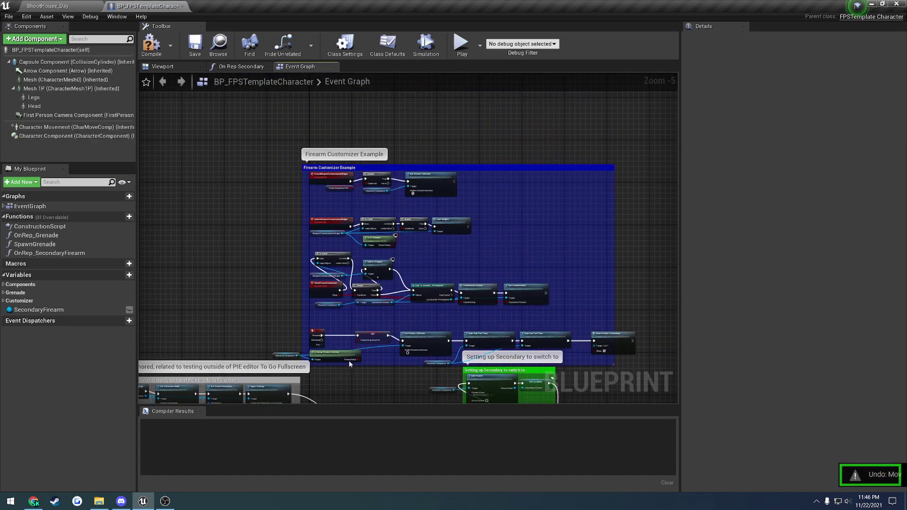
- Examine the Init node after Event BeginPlay and the settings of the Character Component
right_drag(385, 359, 420, 232)
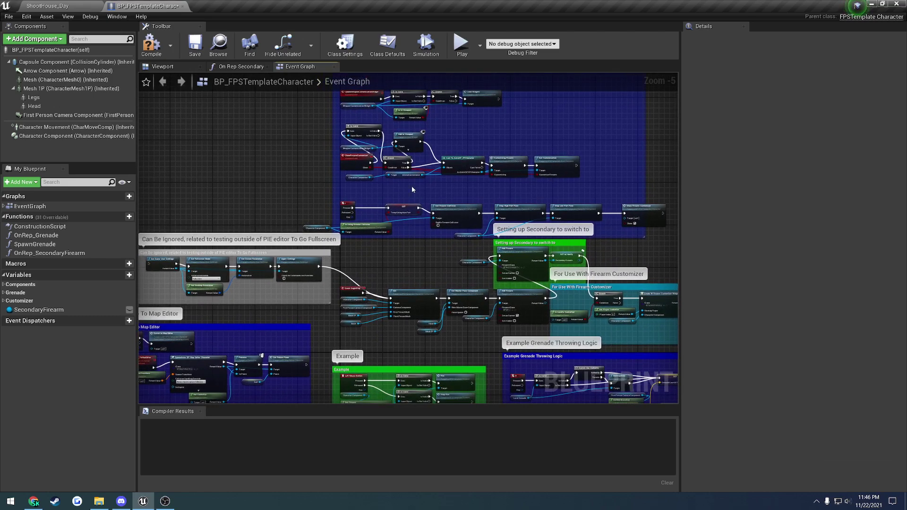
scroll(399, 259, up, 5)
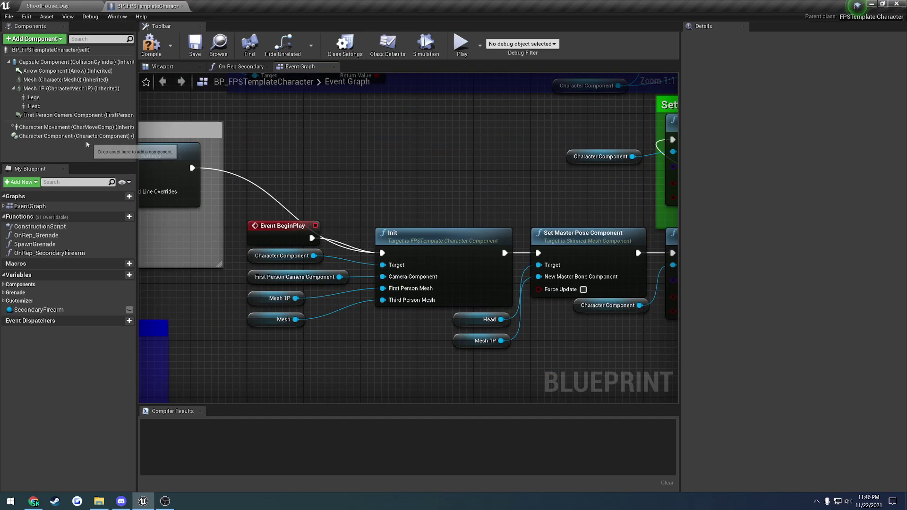
click(71, 136)
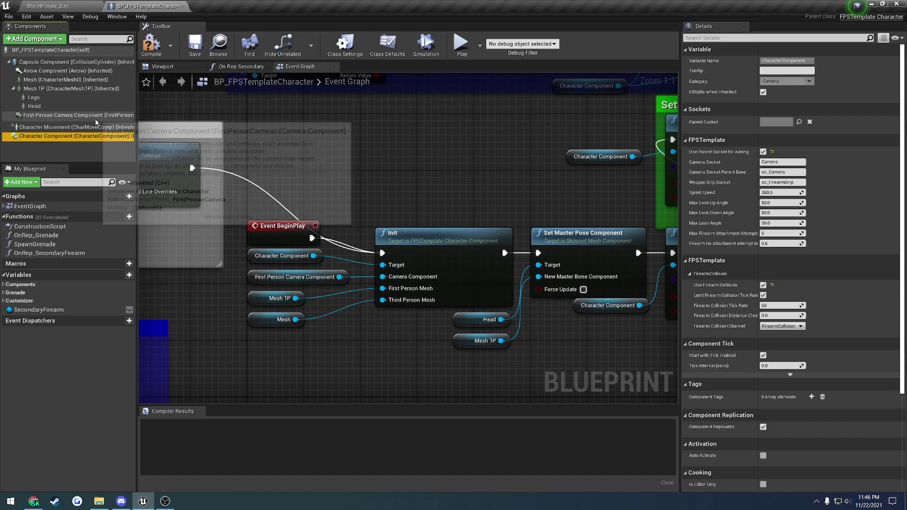
drag(406, 209, 402, 359)
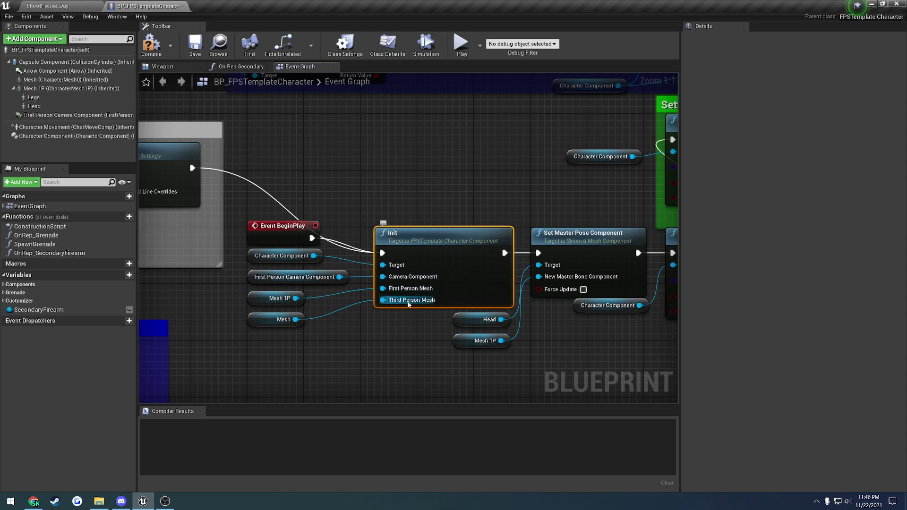
- Inspect the first-person Mesh 1P component and its Legs child on the character in the viewport
click(162, 66)
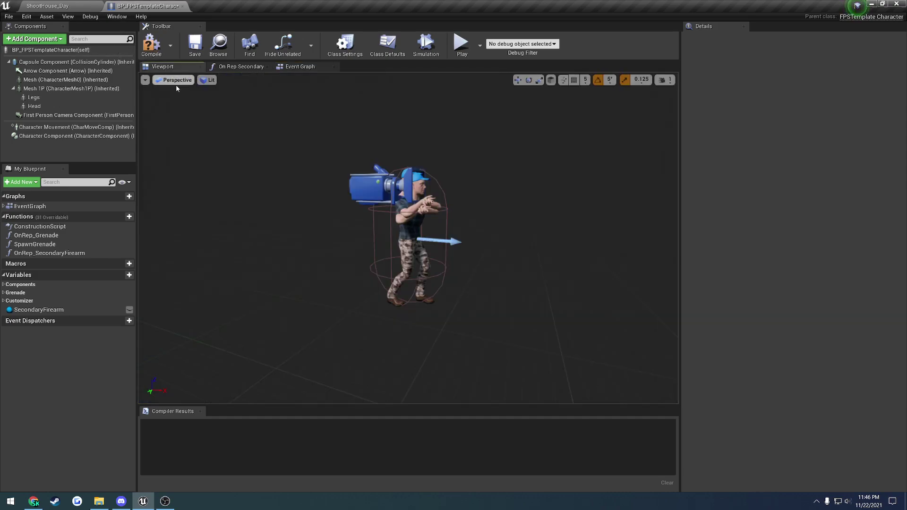
click(418, 203)
key(f)
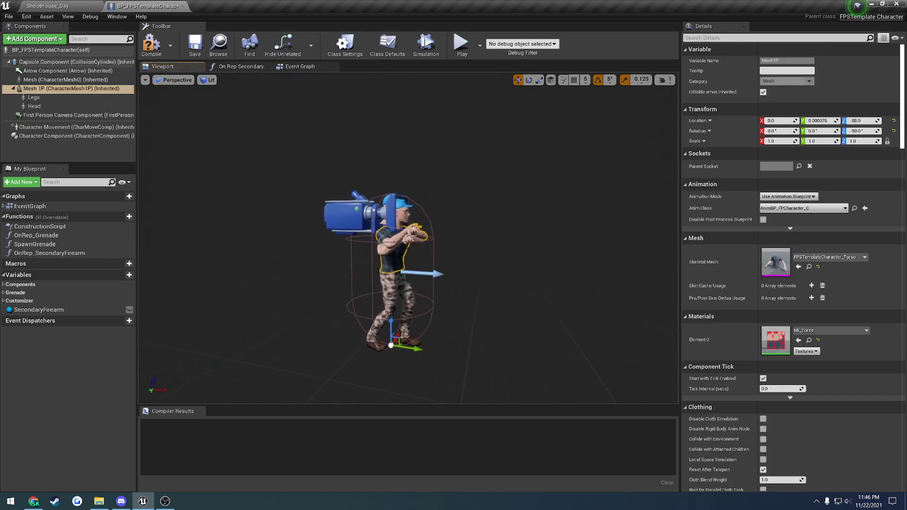
click(22, 89)
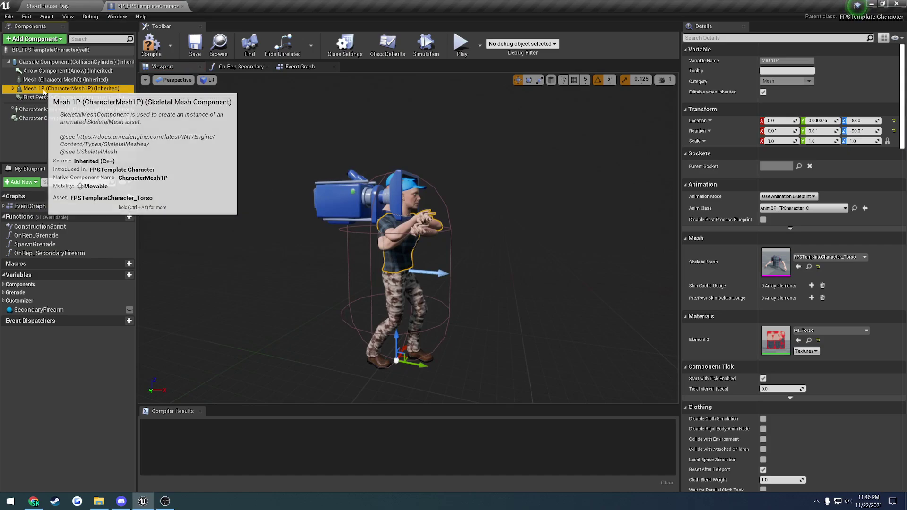
shift+click(38, 106)
click(40, 99)
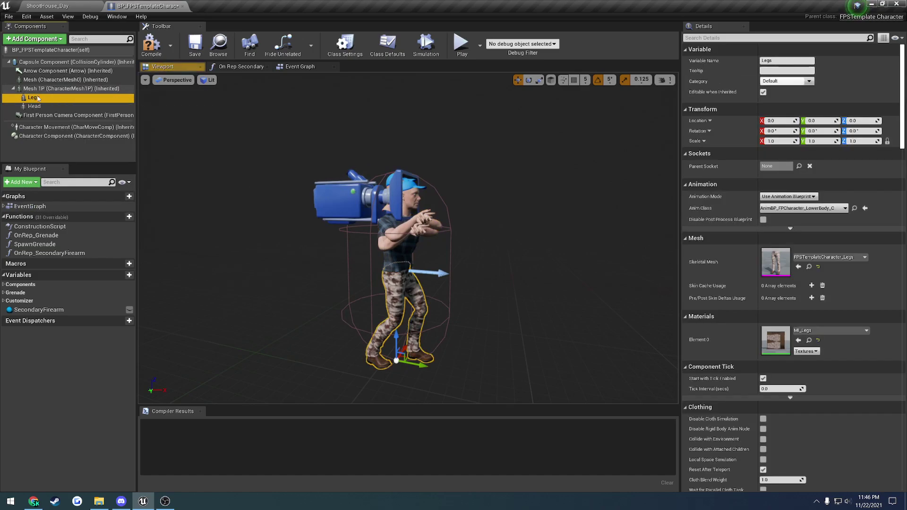
- Select Mesh 1P, Legs and Head together and move them forward, out of the character's capsule
click(35, 89)
ctrl+click(35, 97)
ctrl+click(36, 105)
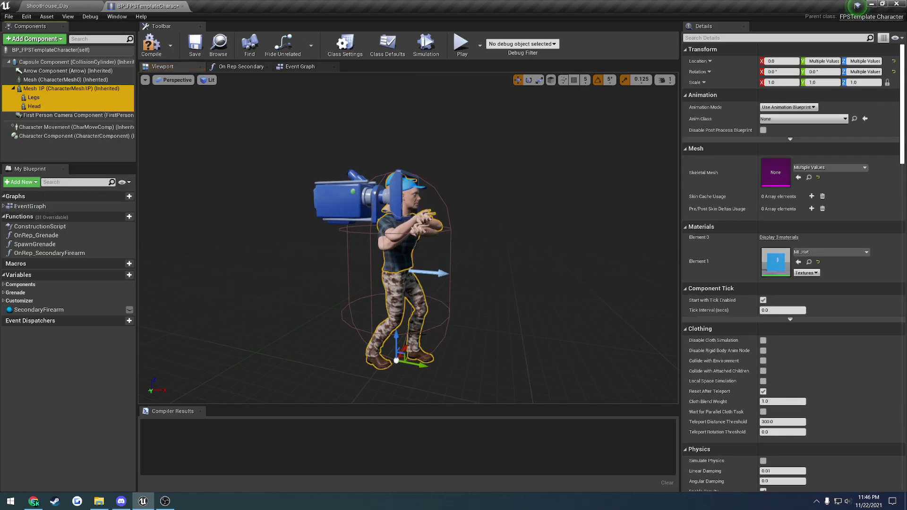
drag(418, 363, 525, 390)
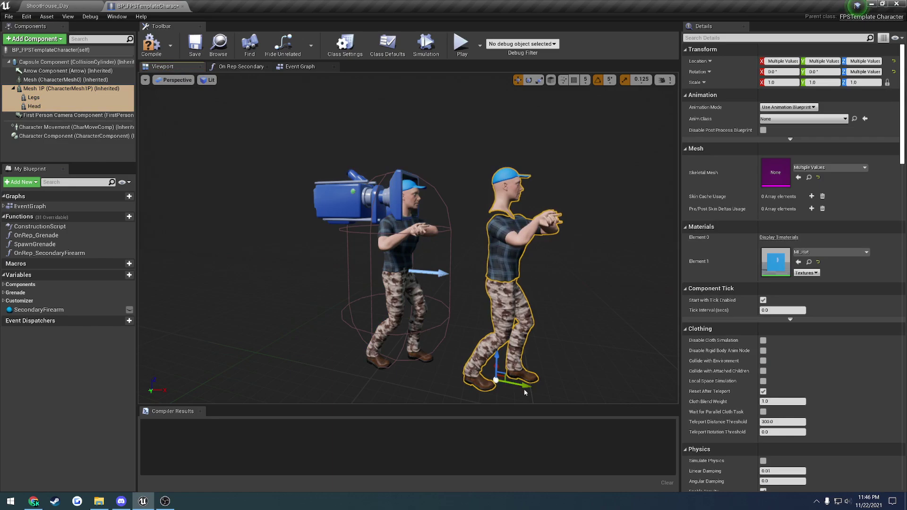
- Move the third-person Mesh backward out of the capsule and undo both mesh moves
click(387, 239)
drag(415, 365, 308, 302)
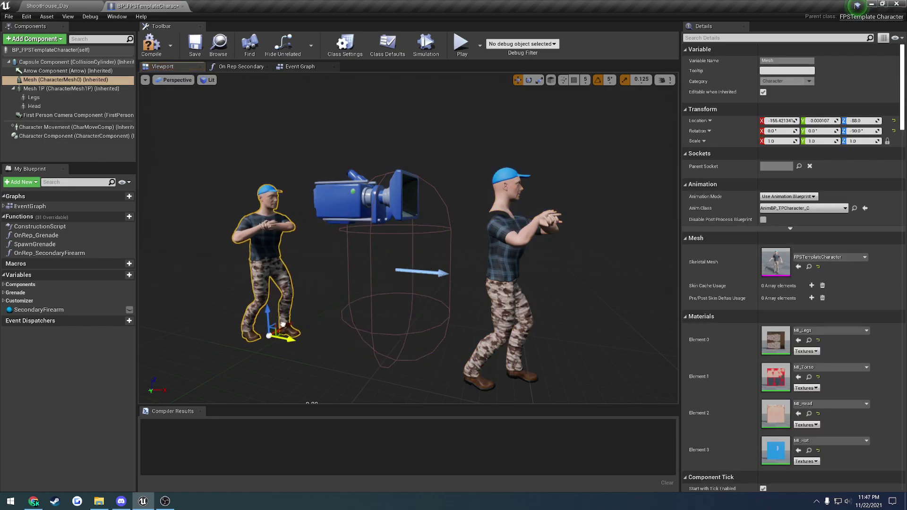
key(ctrl+z)
key(ctrl+z)
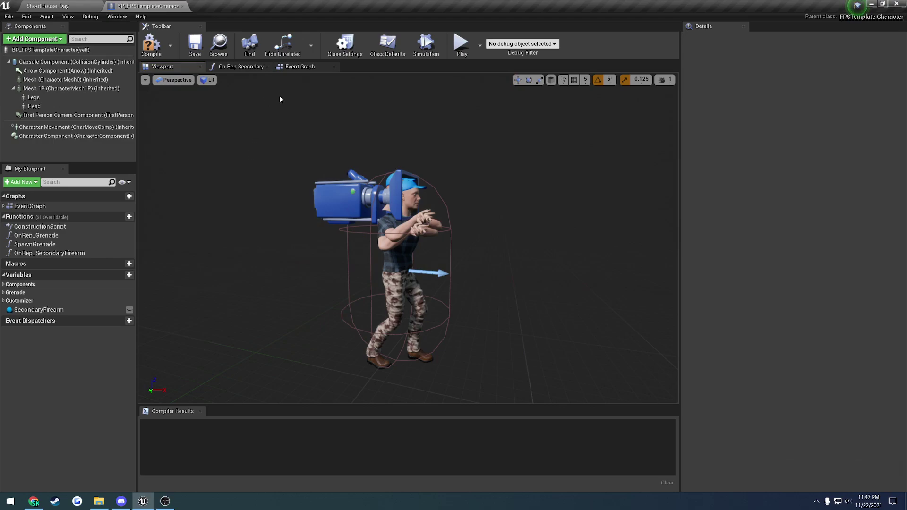
- In the Event Graph, try wiring Mesh 1P into Init's Third Person Mesh input, undo it, and reconnect Mesh to that input
click(298, 67)
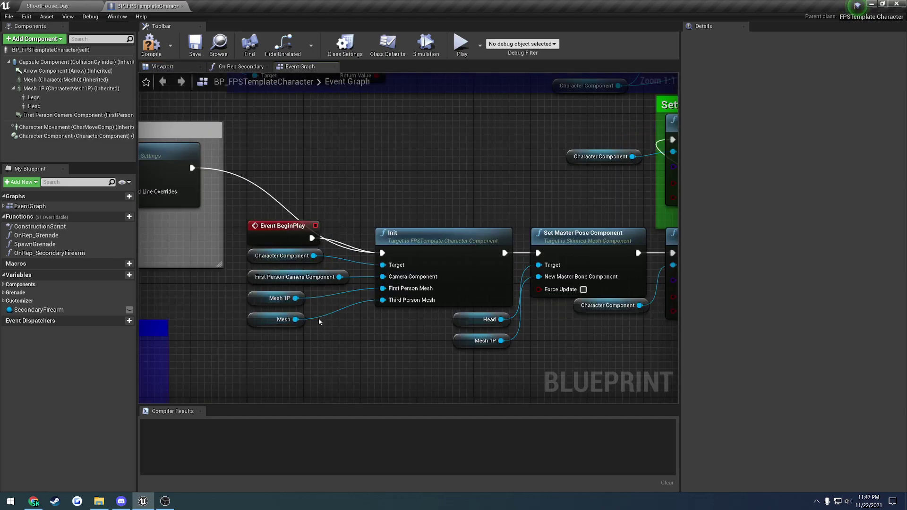
drag(295, 298, 382, 299)
key(ctrl+z)
drag(295, 319, 381, 304)
- Examine the Set Master Pose Component node and the Head reference feeding its target
right_drag(386, 315, 252, 279)
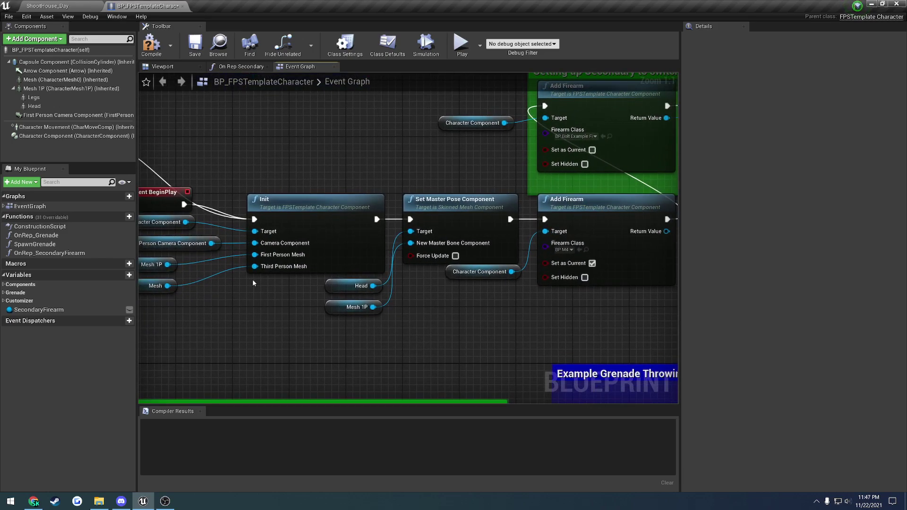
click(438, 202)
click(359, 286)
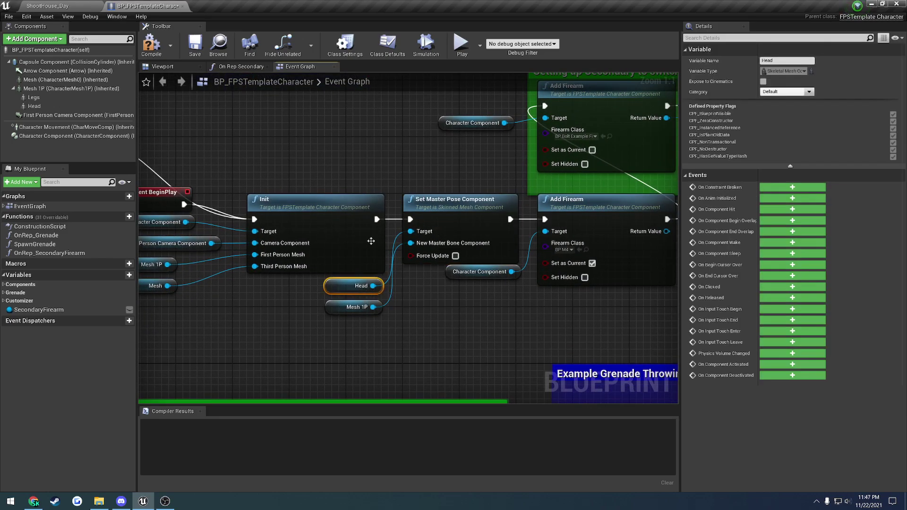
- In the viewport, select the Head mesh, try moving it forward off the body, and undo the move
click(162, 67)
click(393, 191)
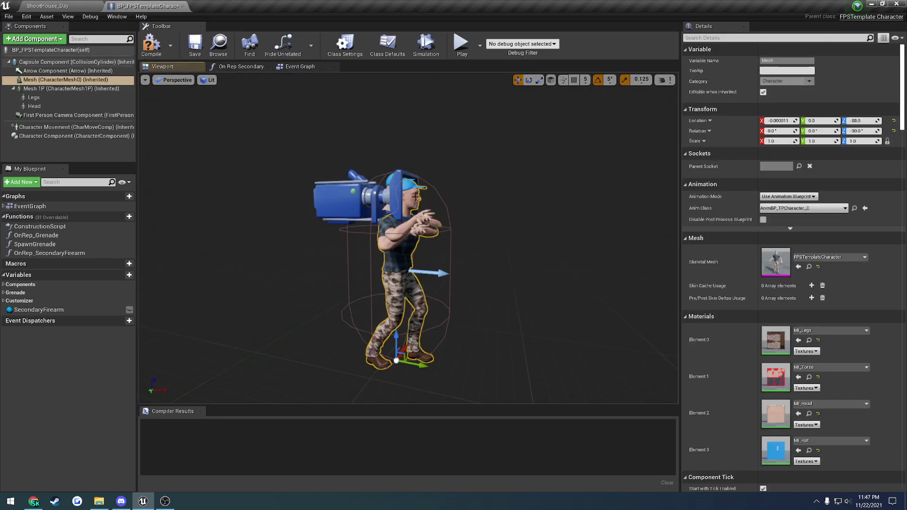
click(391, 182)
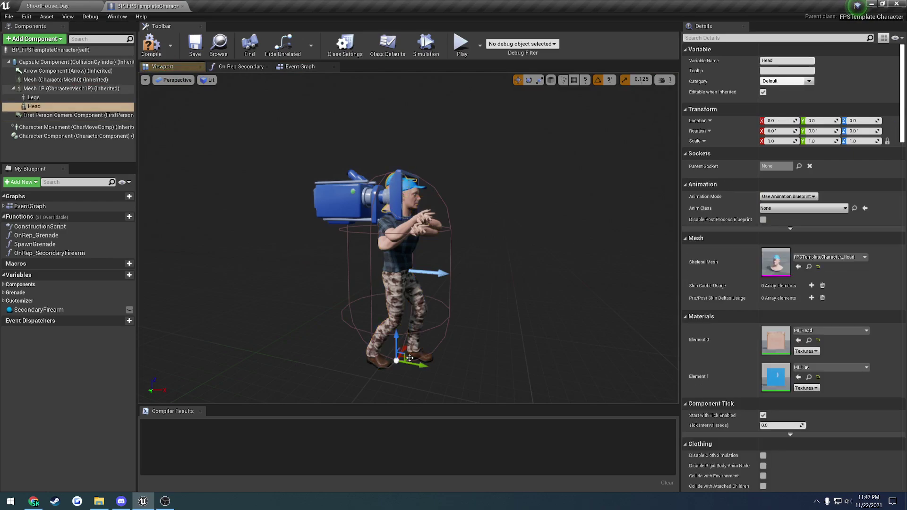
drag(427, 377, 523, 385)
key(ctrl+z)
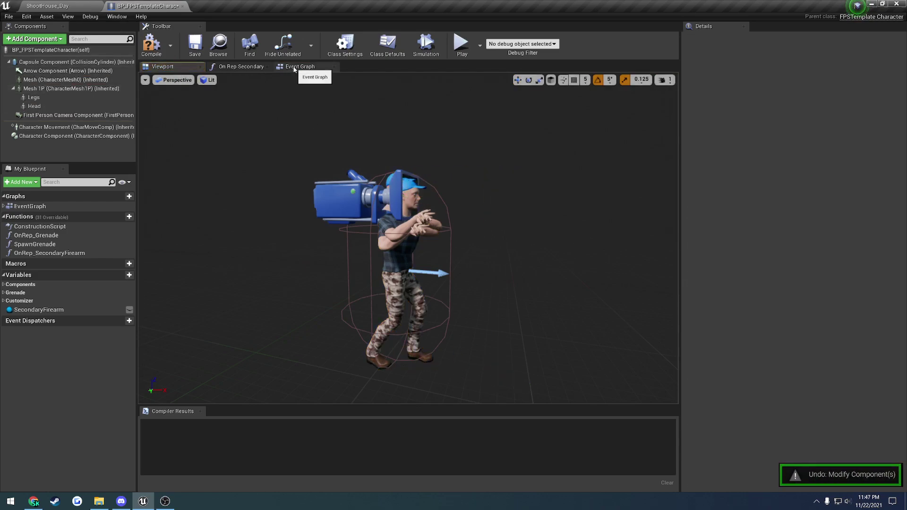
- Examine the Event Graph's Add Firearm nodes for the primary and secondary weapons following Set Master Pose Component
click(300, 66)
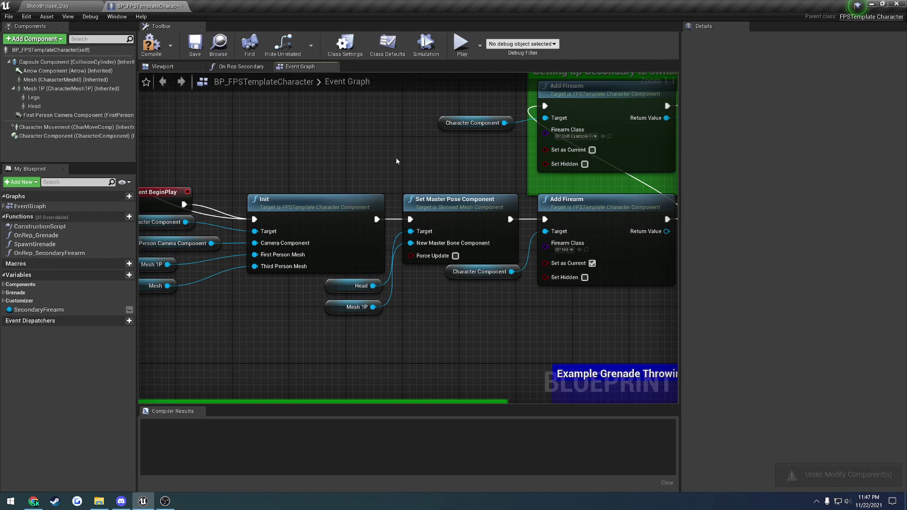
right_drag(436, 174, 259, 222)
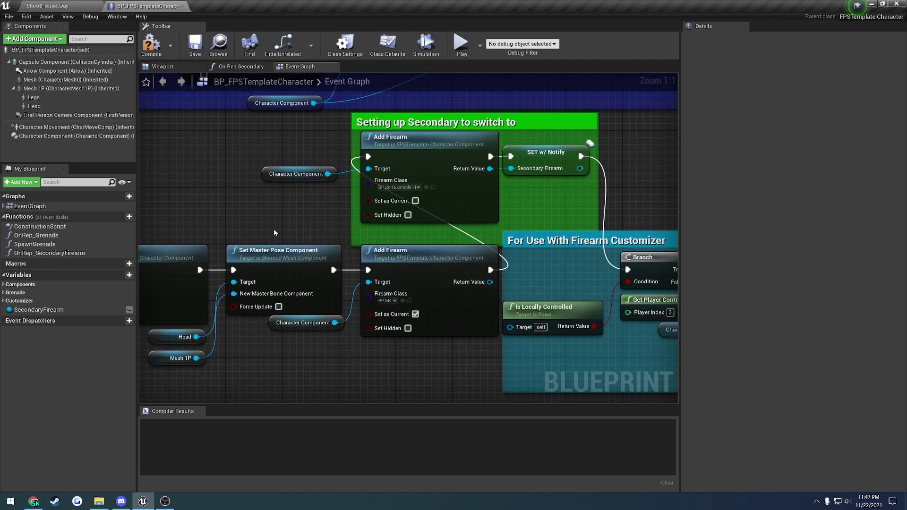
right_drag(364, 226, 305, 214)
right_drag(223, 224, 586, 194)
right_drag(397, 178, 184, 214)
right_drag(438, 190, 375, 217)
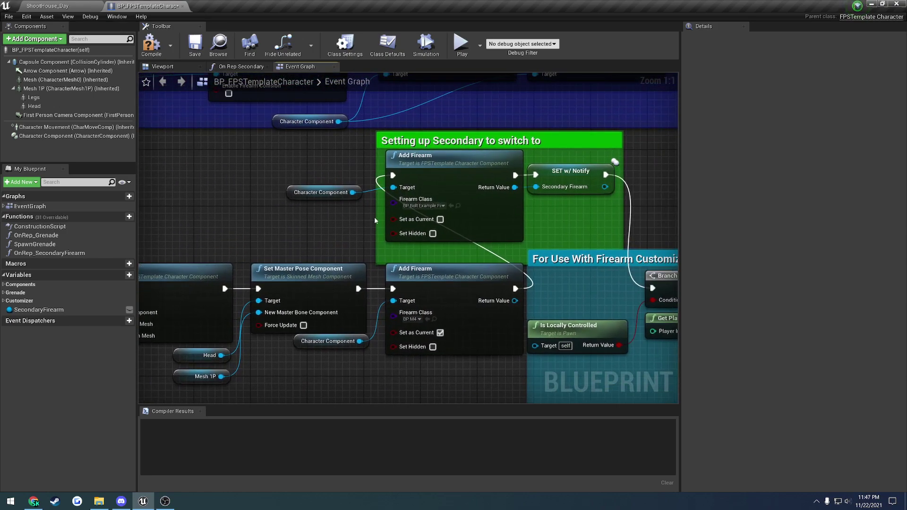
click(455, 172)
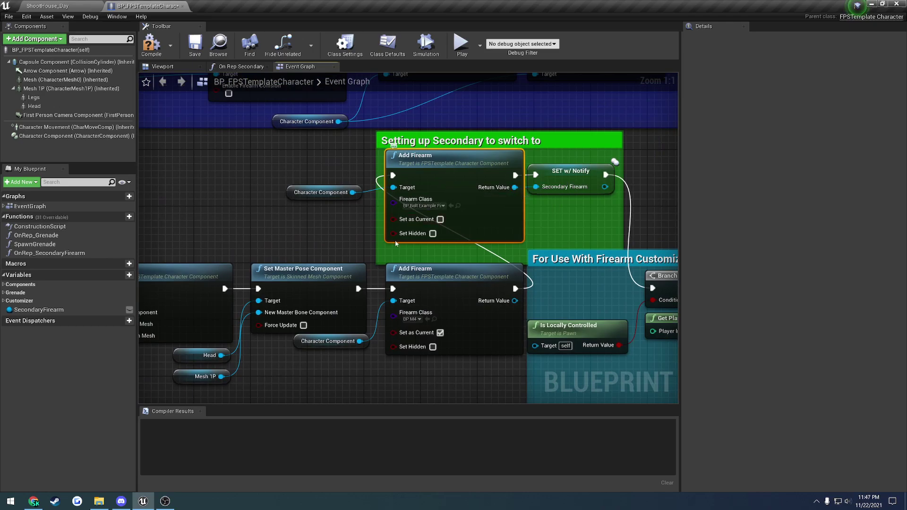
right_drag(395, 240, 480, 242)
- Review the Example input and Go To Map Editor sections, and select the Switch to Firearm node in Secondary to switch to
scroll(488, 253, down, 5)
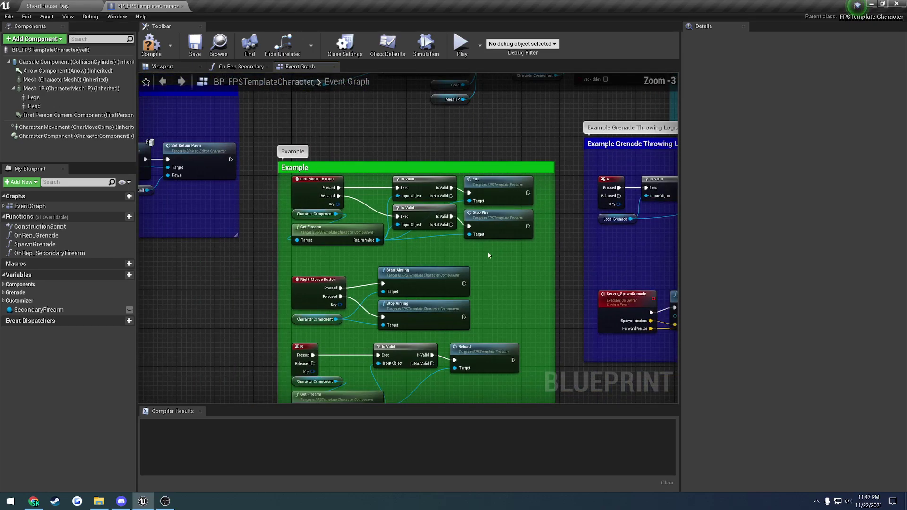
right_drag(415, 234, 555, 241)
scroll(465, 218, up, 2)
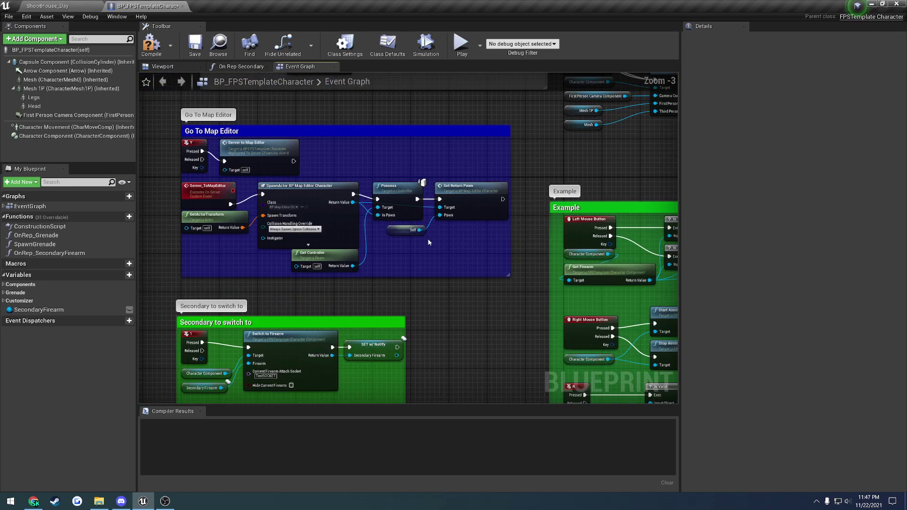
right_drag(446, 265, 516, 146)
right_drag(484, 286, 566, 253)
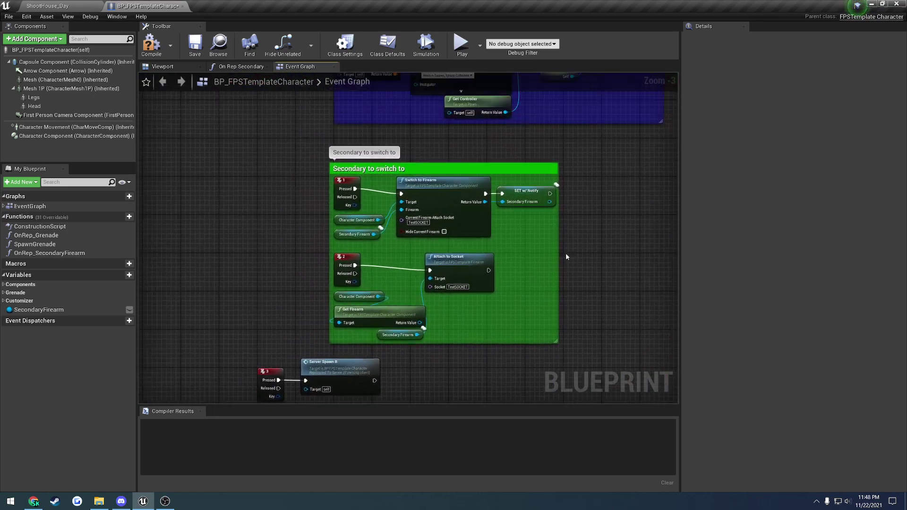
scroll(565, 253, up, 3)
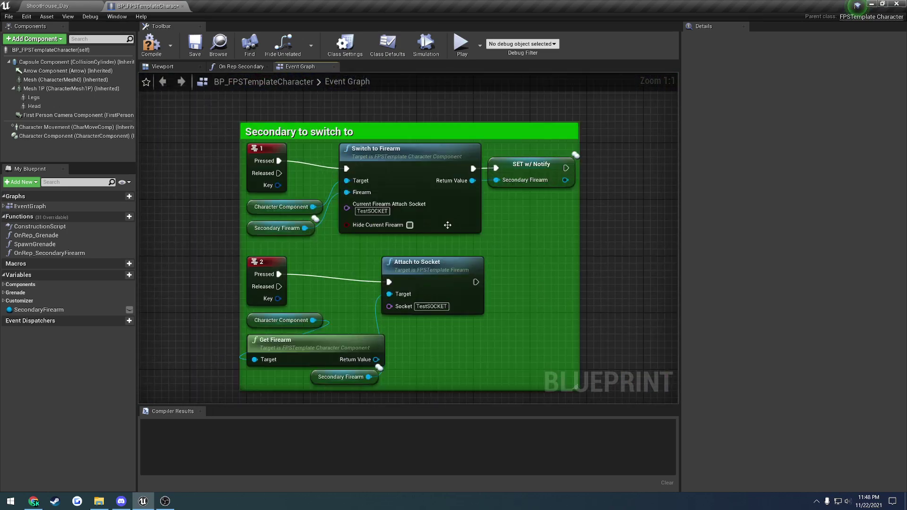
click(348, 145)
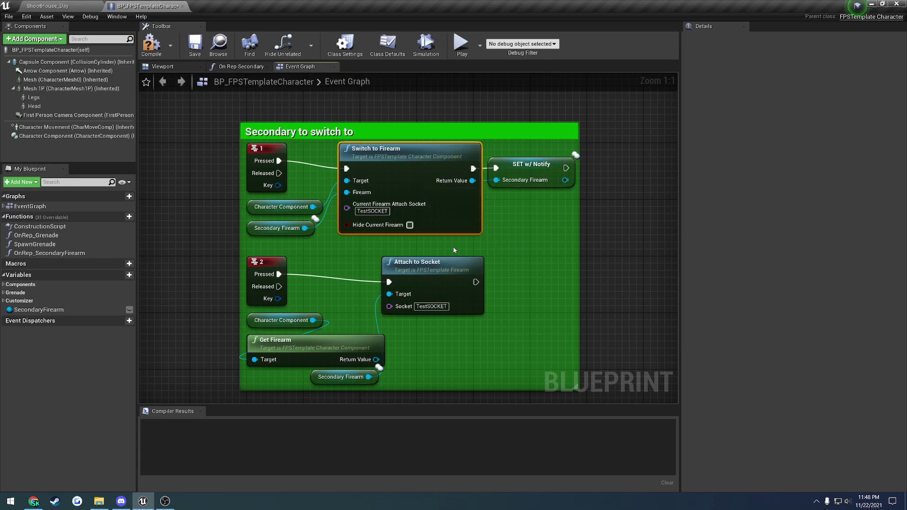
- Place a Character Component reference in an empty graph area beyond the existing sections and open the list of actions for its output
right_drag(453, 250, 448, 241)
scroll(528, 242, down, 2)
right_drag(495, 263, 628, 281)
right_drag(168, 181, 304, 145)
right_drag(670, 154, 351, 309)
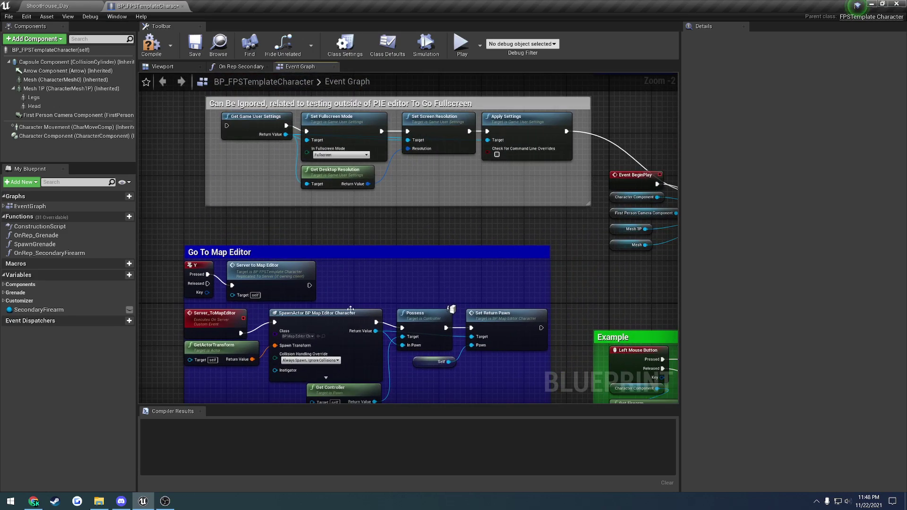
right_drag(155, 192, 577, 212)
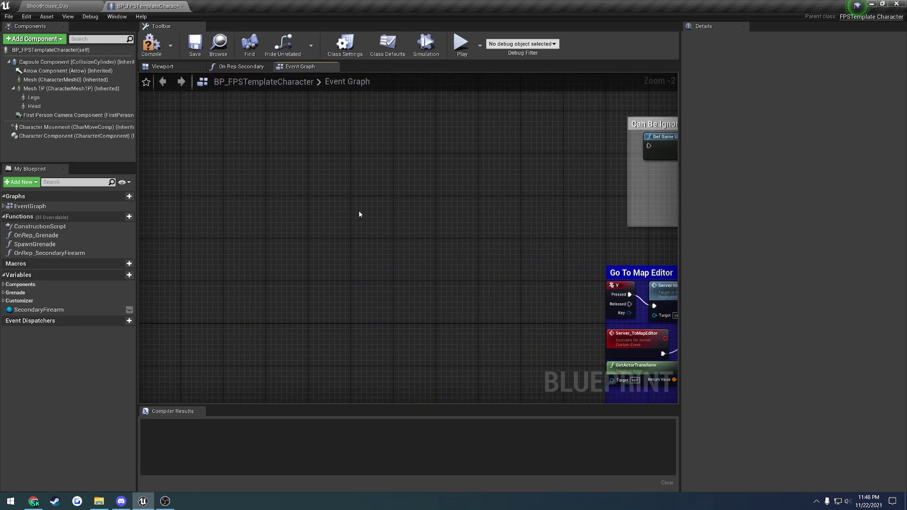
right_drag(359, 212, 334, 135)
drag(75, 136, 325, 172)
scroll(272, 161, up, 2)
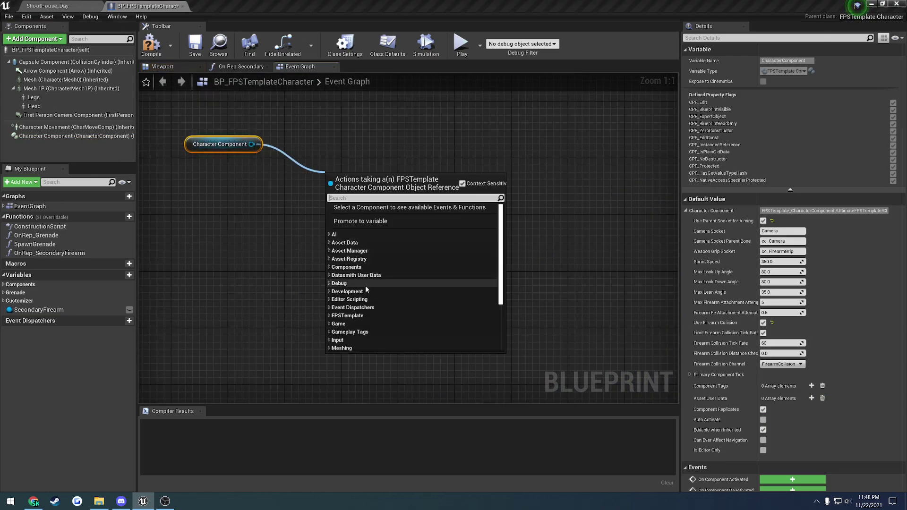
- Examine the Procedural functions in the FPSTemplate category of the Character Component reference's available actions
scroll(364, 285, down, 2)
click(352, 261)
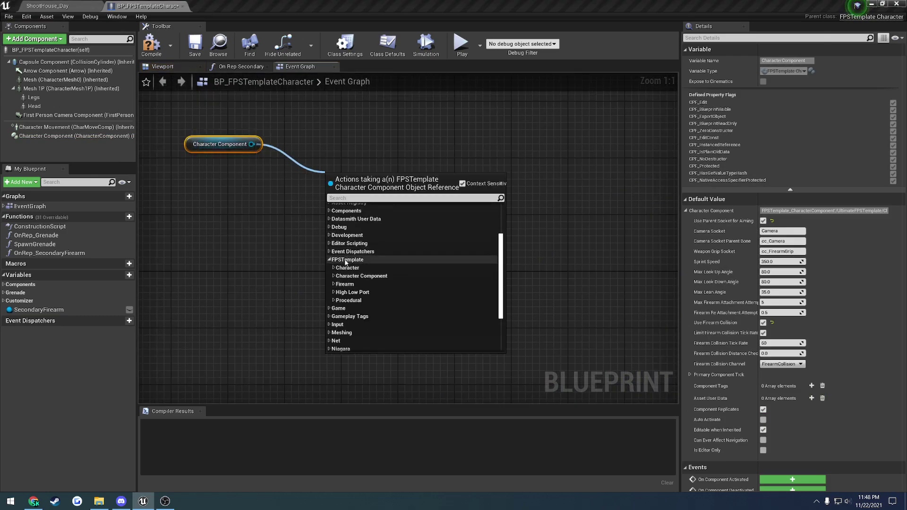
click(334, 300)
scroll(352, 296, down, 3)
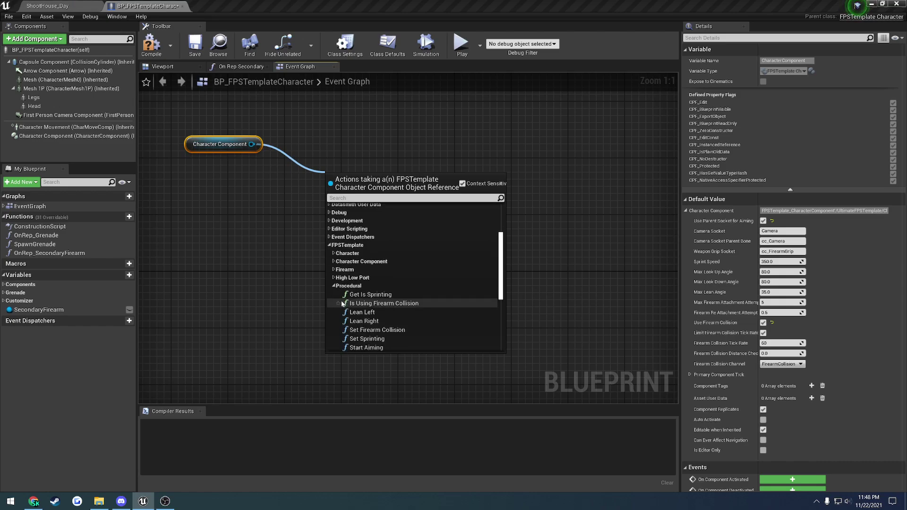
scroll(352, 296, up, 1)
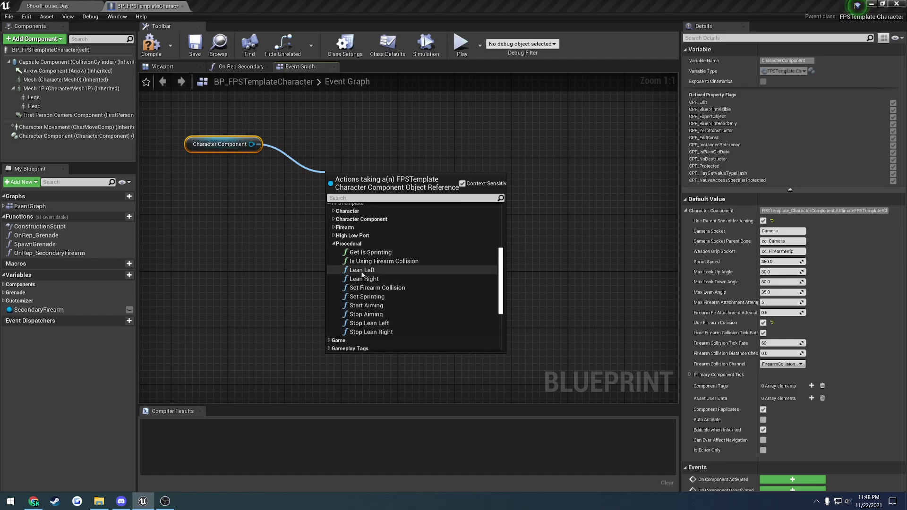
- Review the Firearm functions in the FPSTemplate category of the Character Component's available actions
click(335, 244)
click(333, 235)
click(333, 234)
click(333, 227)
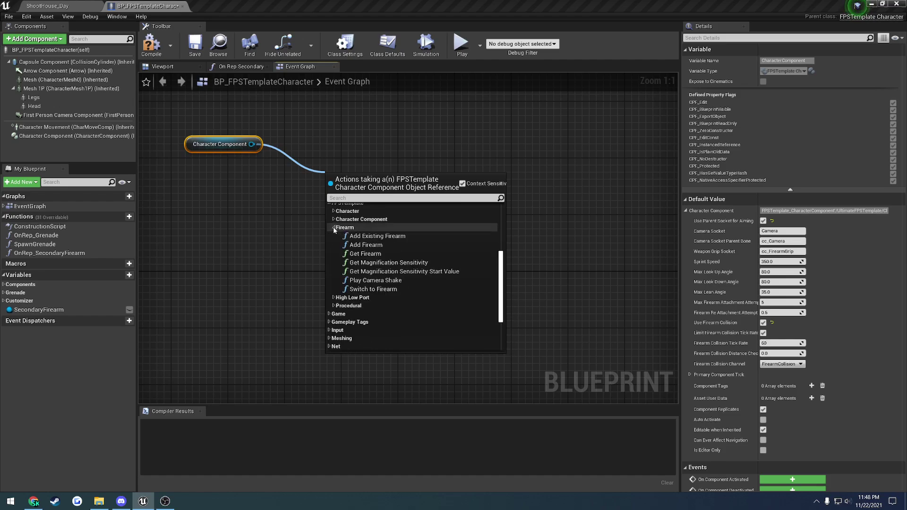
click(334, 228)
click(334, 228)
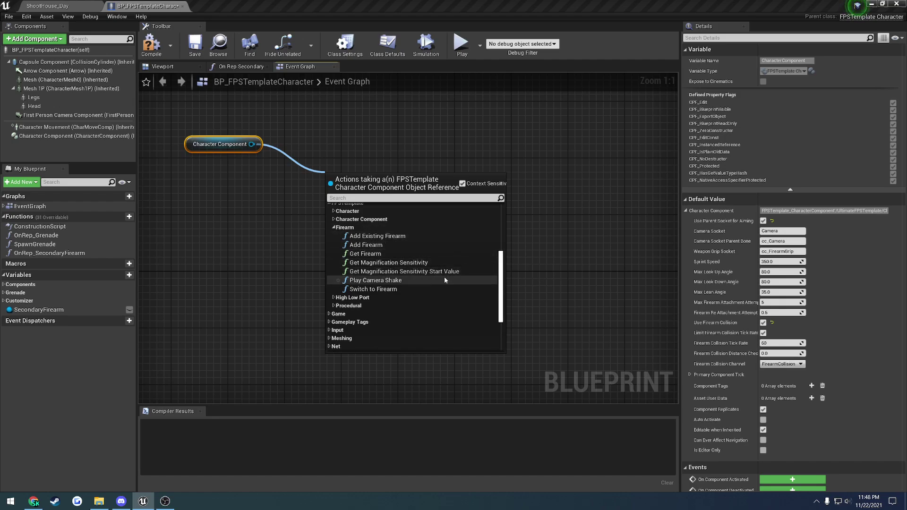
scroll(394, 289, up, 1)
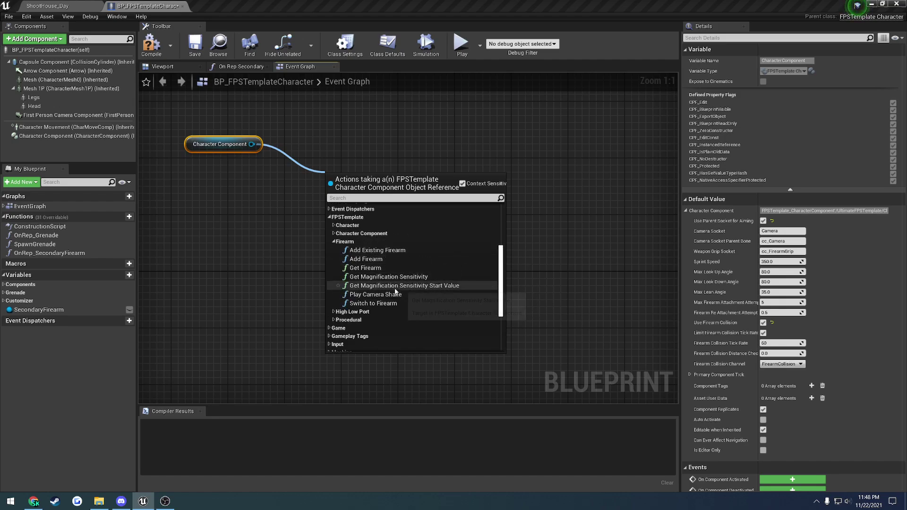
- Review the Character Component and Character function groups in the FPSTemplate category of the available actions
scroll(388, 294, up, 1)
click(334, 255)
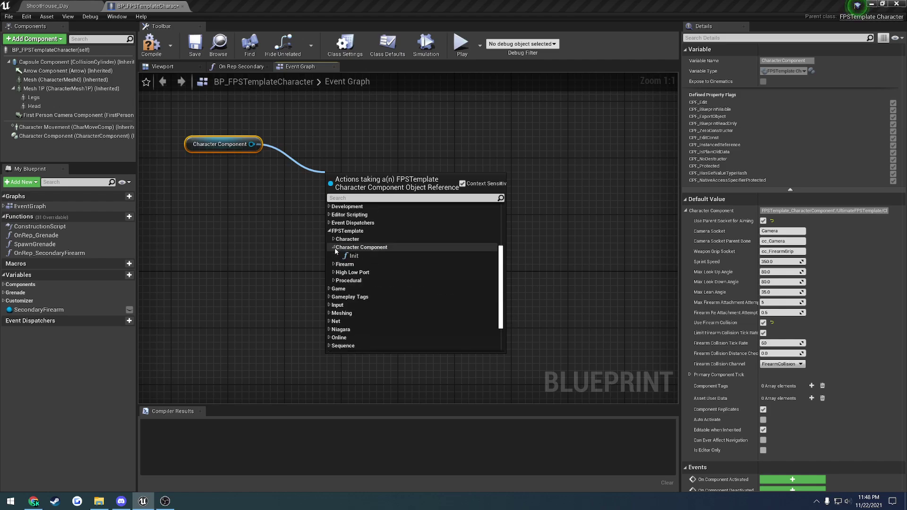
click(333, 239)
scroll(392, 278, down, 3)
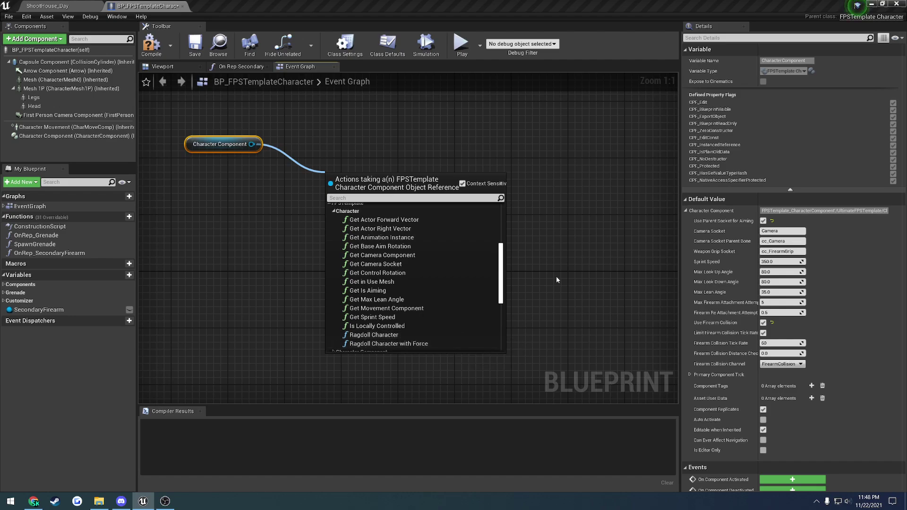
- Dismiss the list of available actions and delete the Character Component reference from the graph
click(341, 187)
click(225, 139)
key(Delete)
- List all blueprint actions in an empty area beside Go To Map Editor and examine FPSTemplate's Serialize functions
scroll(395, 234, down, 4)
right_drag(469, 264, 317, 265)
scroll(392, 277, up, 4)
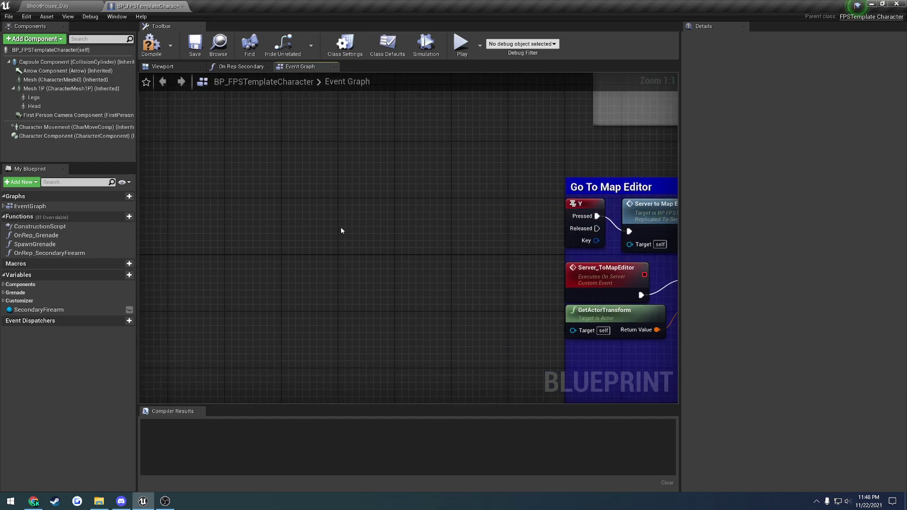
right_click(341, 230)
scroll(356, 375, down, 5)
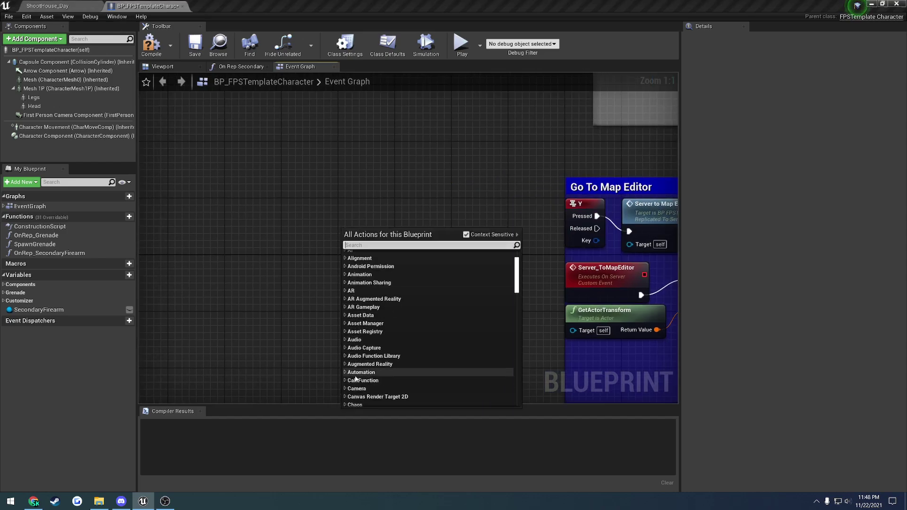
scroll(355, 378, down, 7)
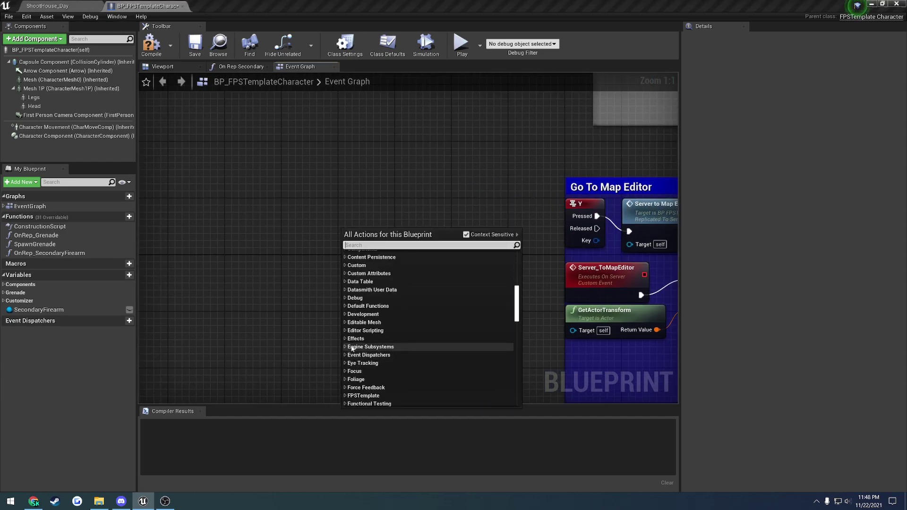
scroll(354, 351, down, 2)
click(358, 353)
scroll(364, 351, down, 2)
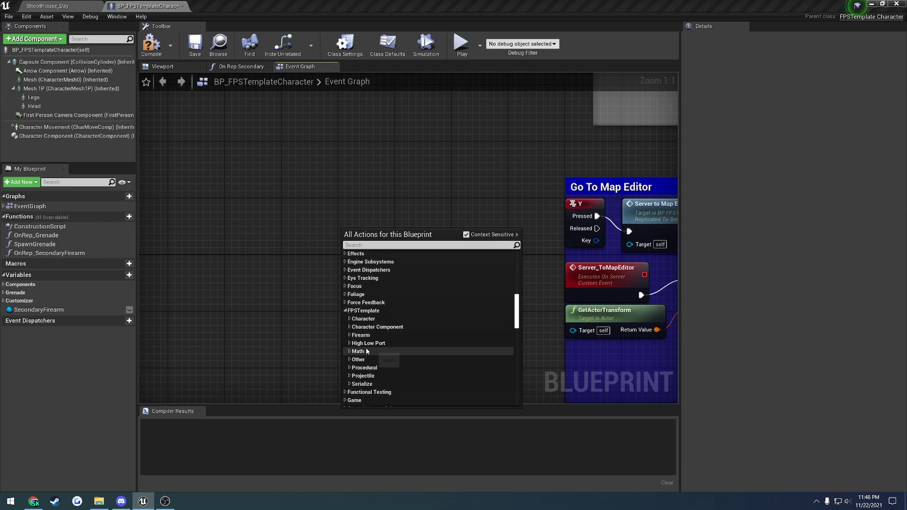
scroll(352, 376, down, 2)
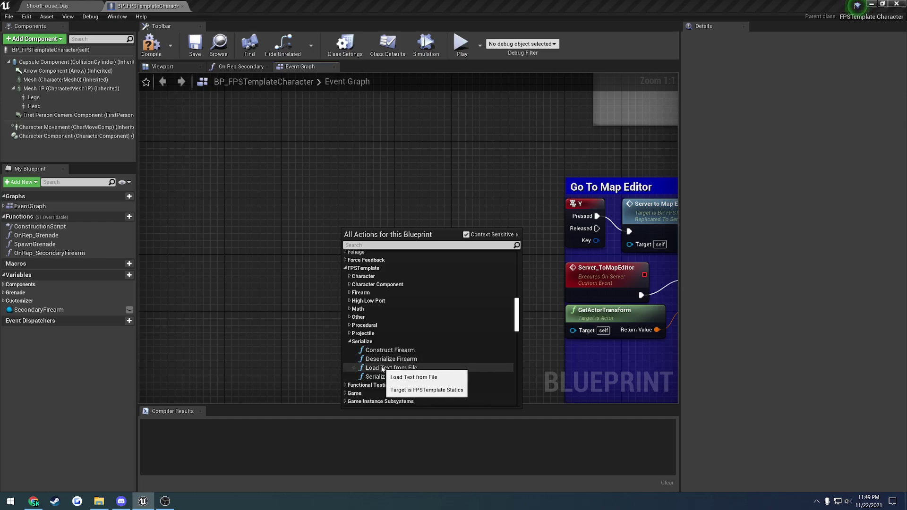
- Review the Projectile, Procedural and Other function groups in the FPSTemplate category of all blueprint actions
click(350, 342)
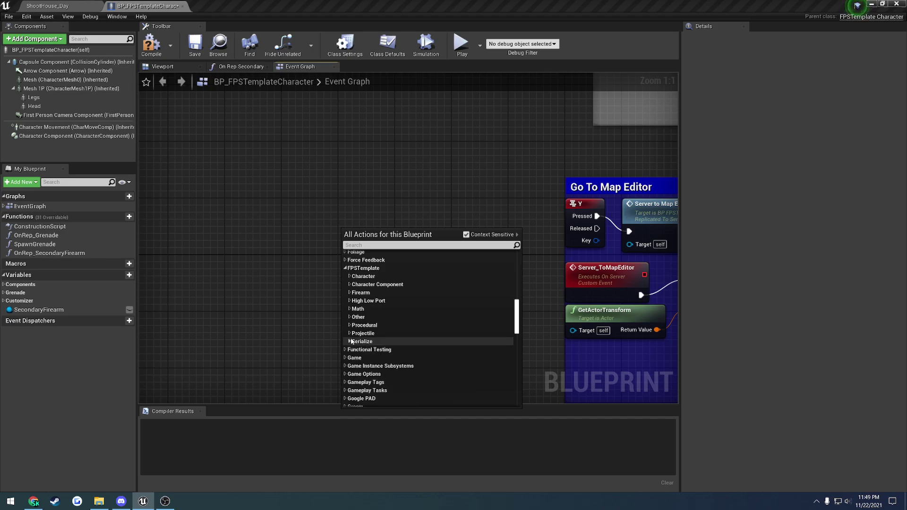
click(350, 334)
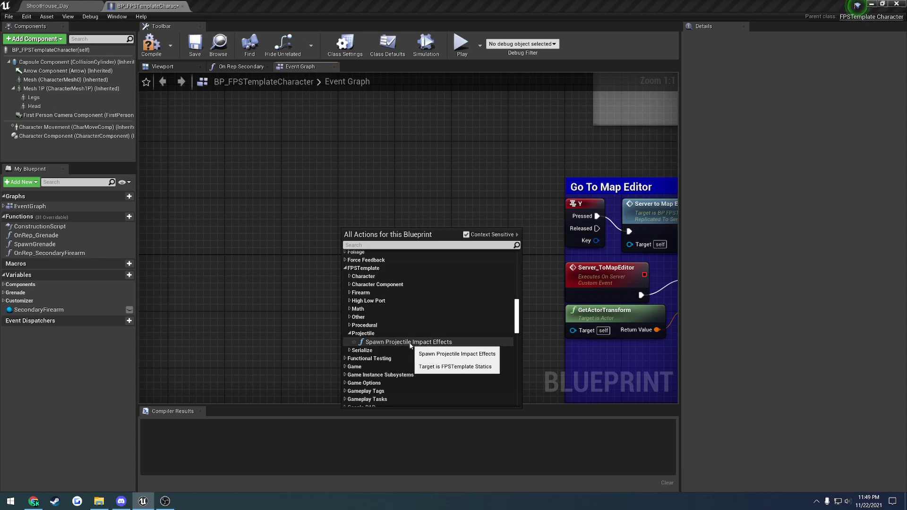
click(350, 333)
click(350, 325)
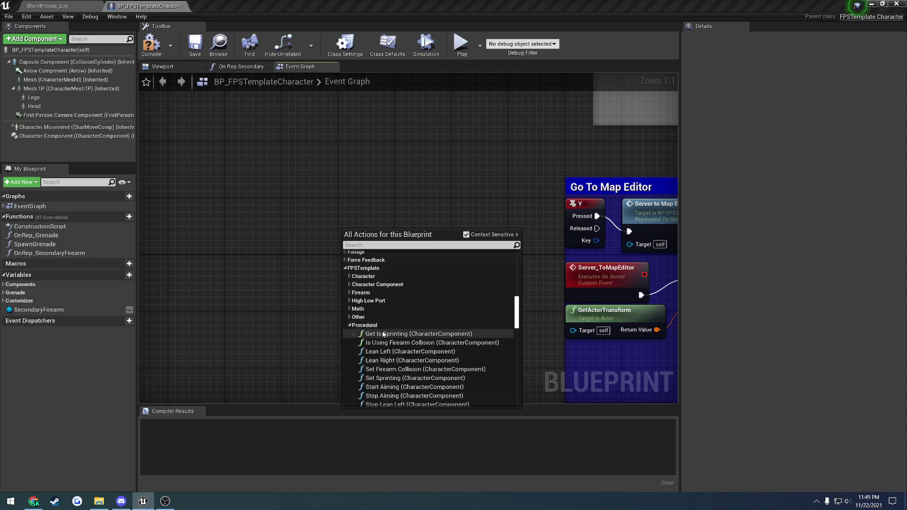
click(347, 326)
click(350, 317)
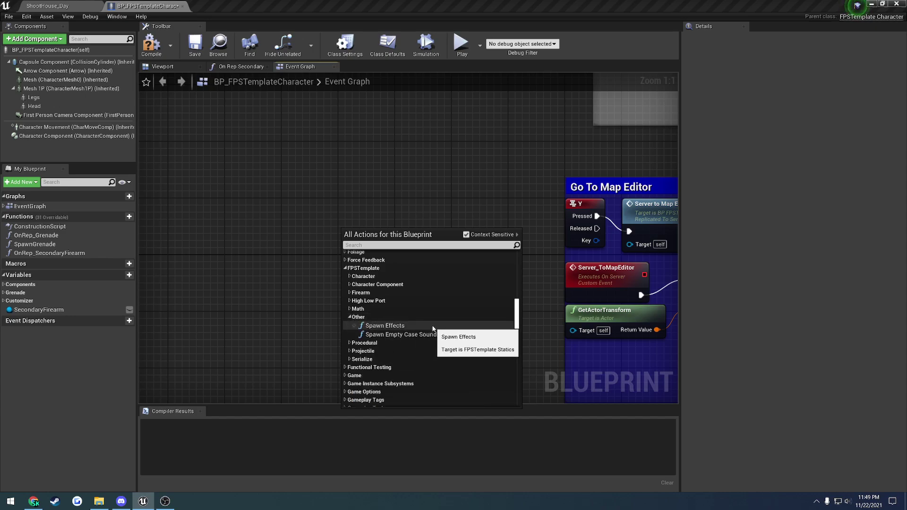
click(350, 317)
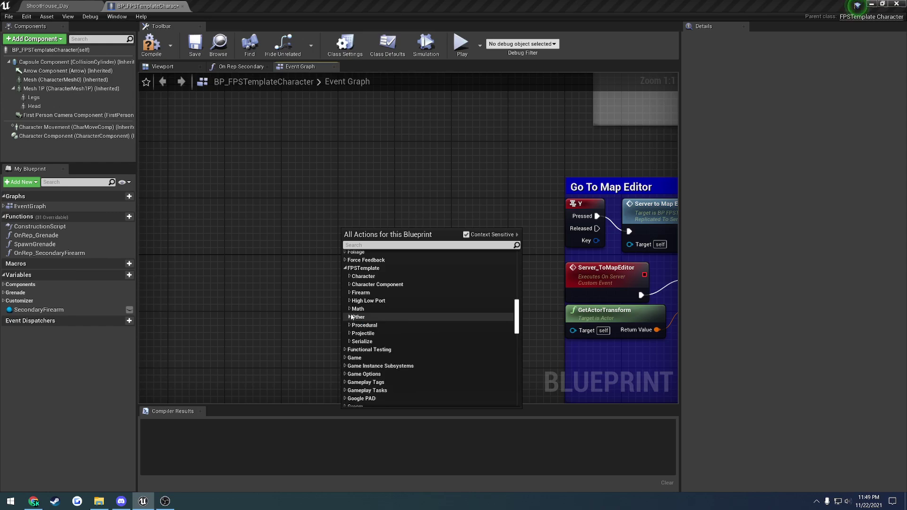
click(351, 317)
click(350, 317)
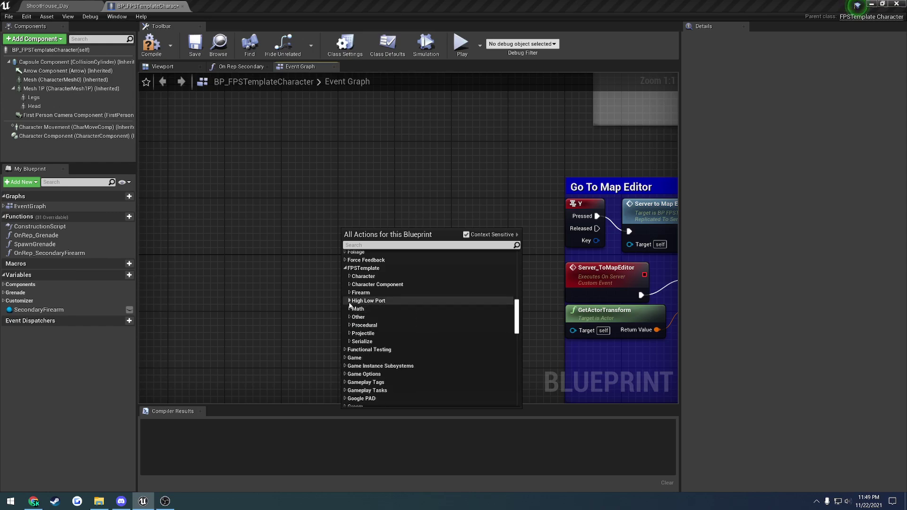
- Dismiss the list of blueprint actions and select the inherited Character Component to show its settings
click(497, 220)
right_drag(513, 265, 358, 250)
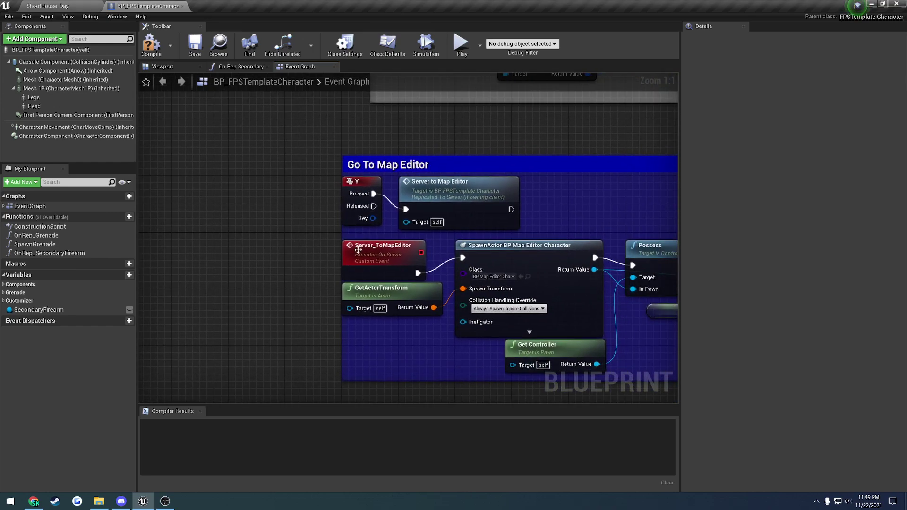
click(71, 136)
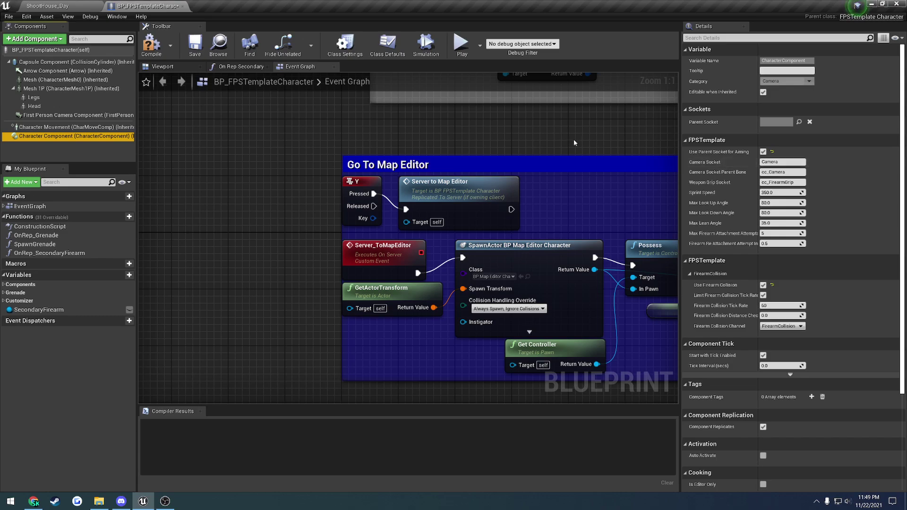
- Open the FPSTemplateCharacter_Skeleton asset from the Assets > Character folder of the UltimateFPSTemplate content
click(47, 6)
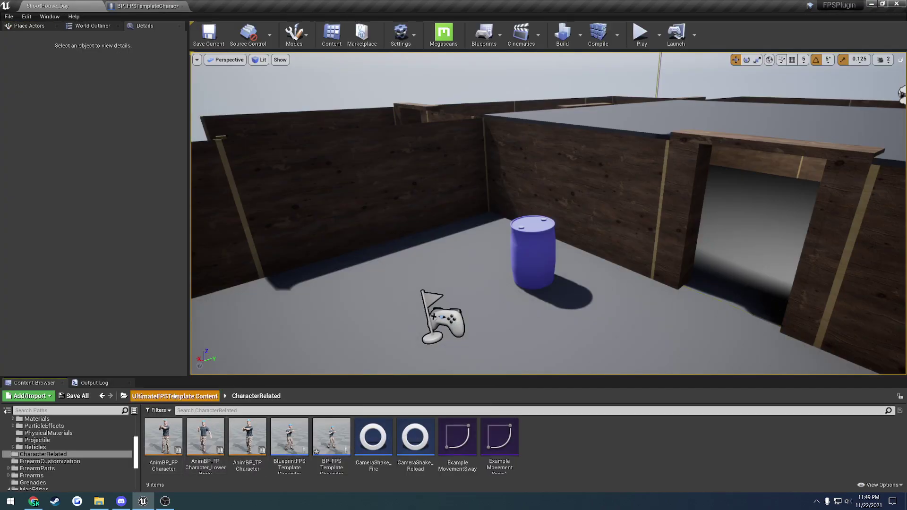
click(177, 444)
double_click(177, 444)
double_click(205, 434)
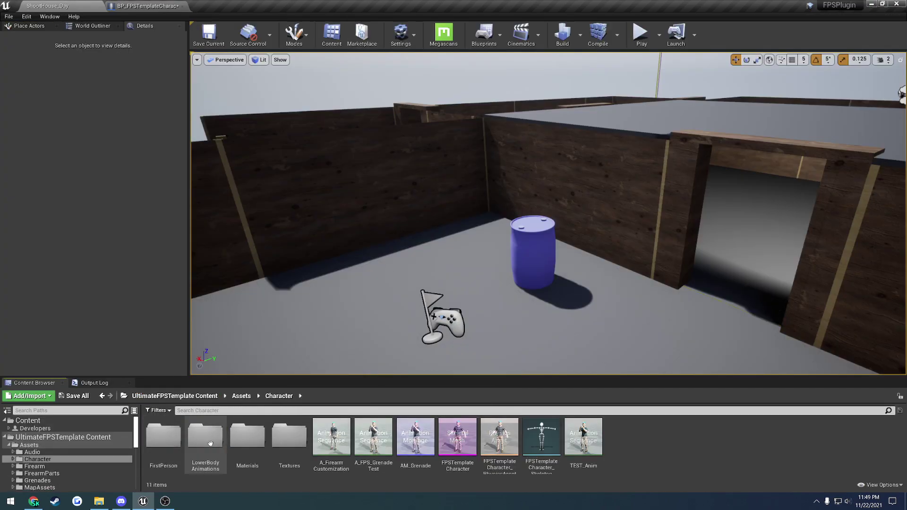
double_click(555, 435)
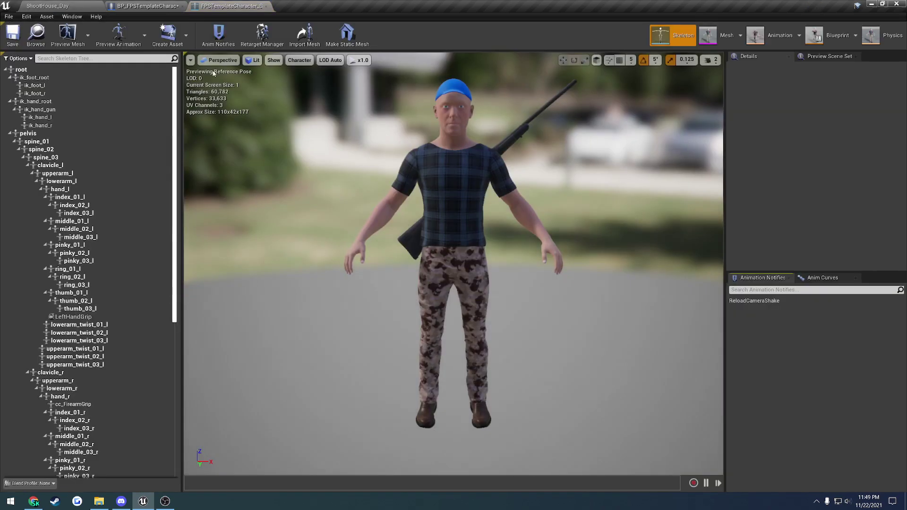
- Return to the character blueprint and examine the Character Component's Camera Socket and Camera Socket Parent Bone settings
click(160, 6)
right_drag(580, 160, 419, 151)
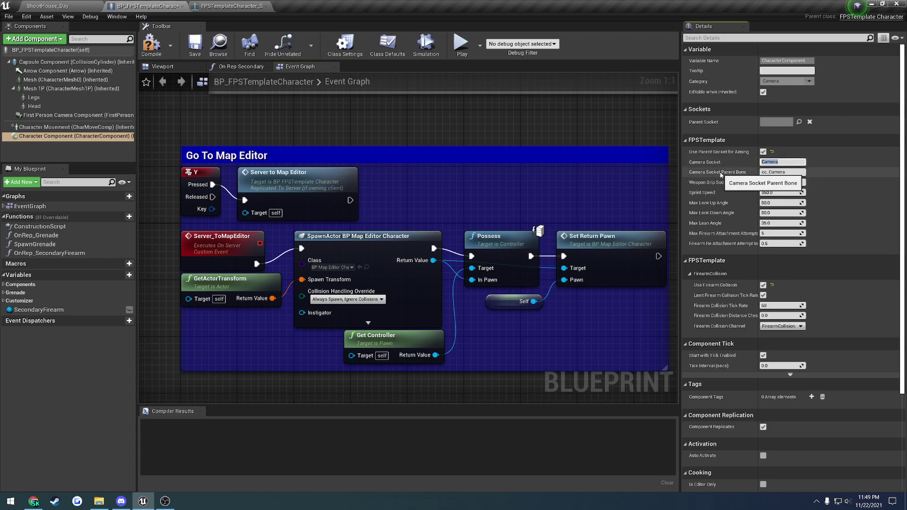
key(Tab)
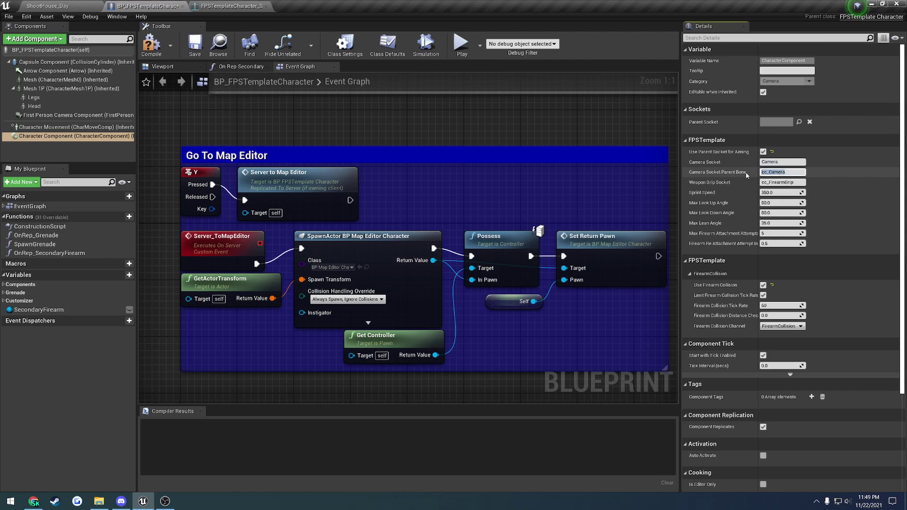
key(shift+Tab)
key(Tab)
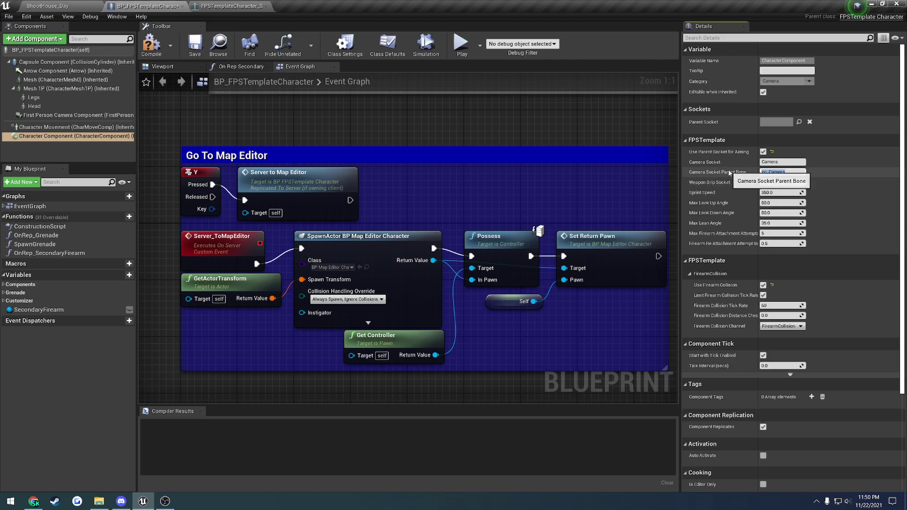
- In the character skeleton, inspect the cc_Camera bone under the head and its Camera socket, including from the side
click(229, 5)
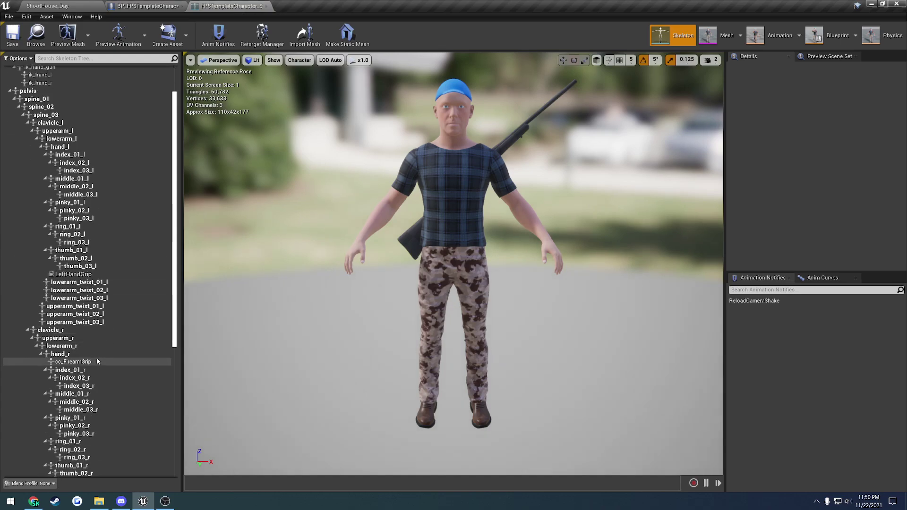
scroll(98, 361, down, 10)
click(65, 325)
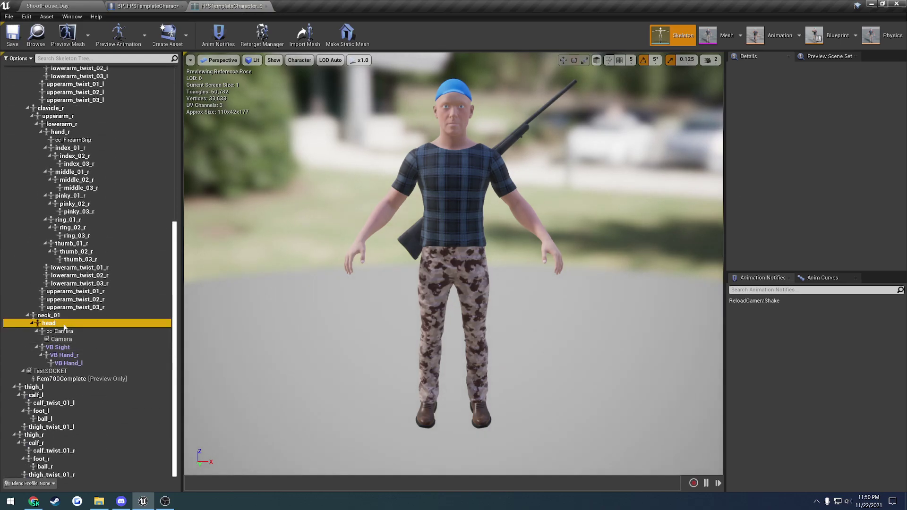
click(72, 332)
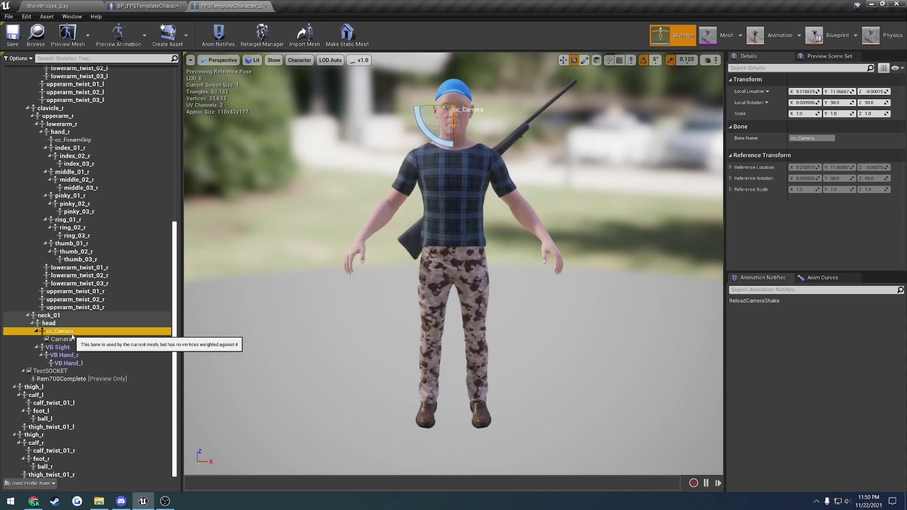
click(73, 340)
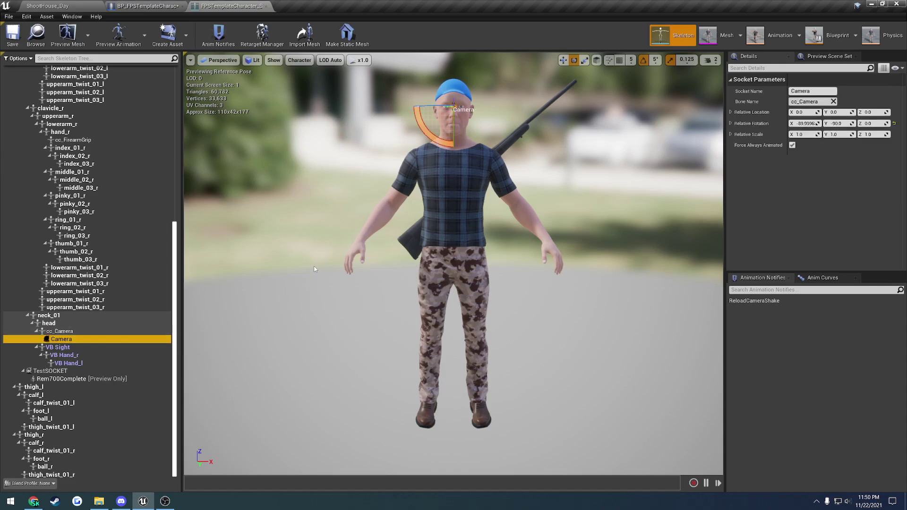
right_drag(314, 269, 477, 269)
click(65, 331)
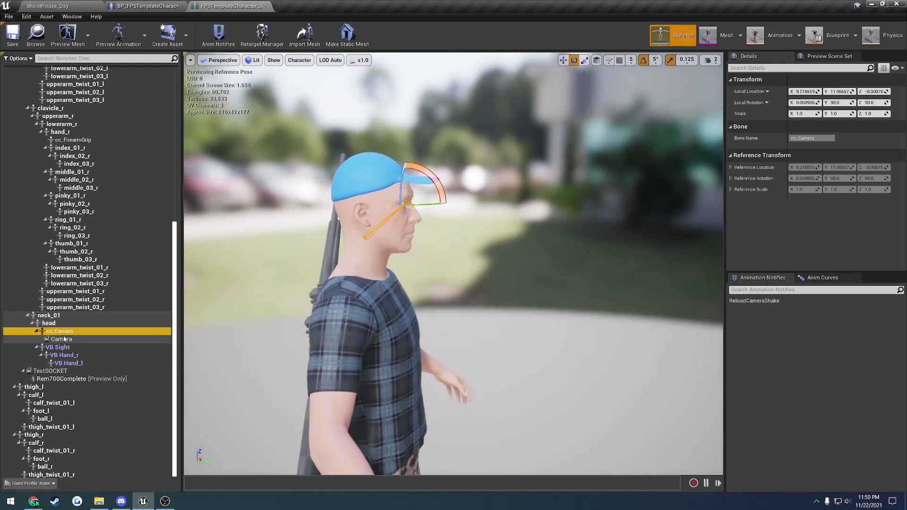
click(65, 339)
click(64, 332)
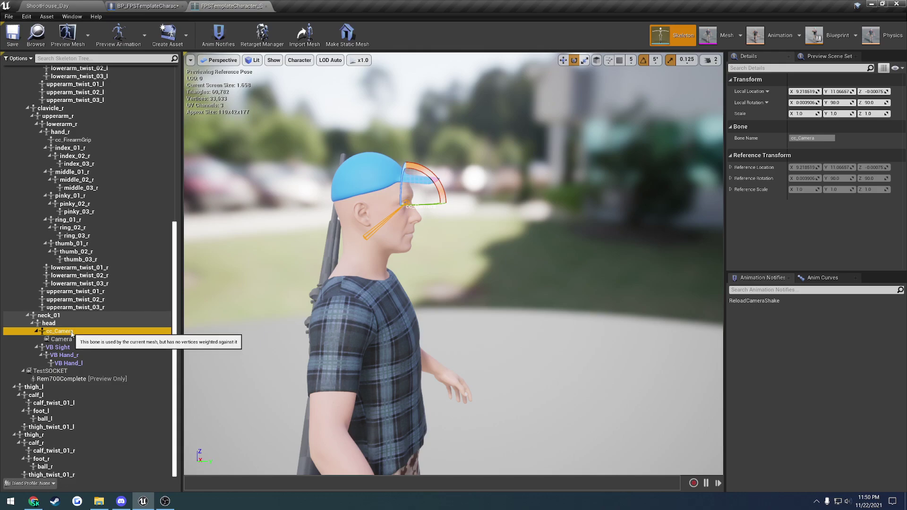
- Return to the character blueprint and review the Camera Socket and Camera Socket Parent Bone names against the skeleton
click(144, 7)
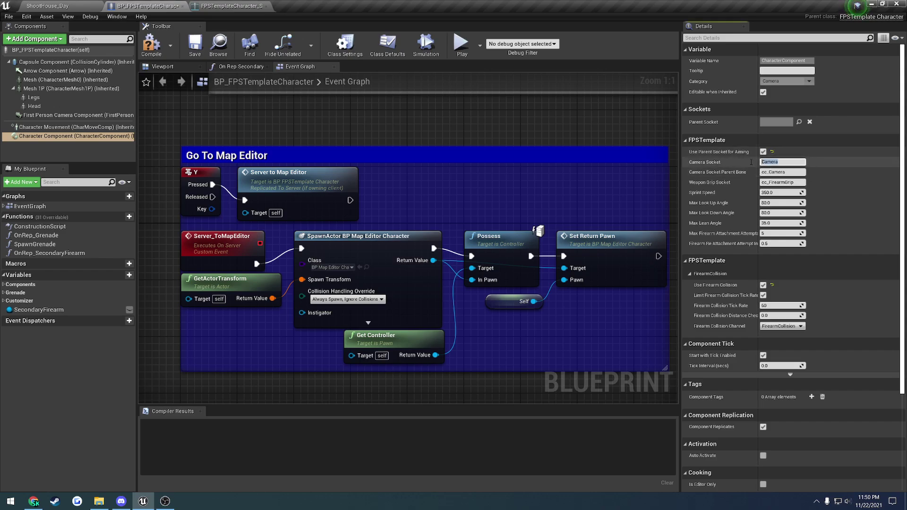
click(784, 171)
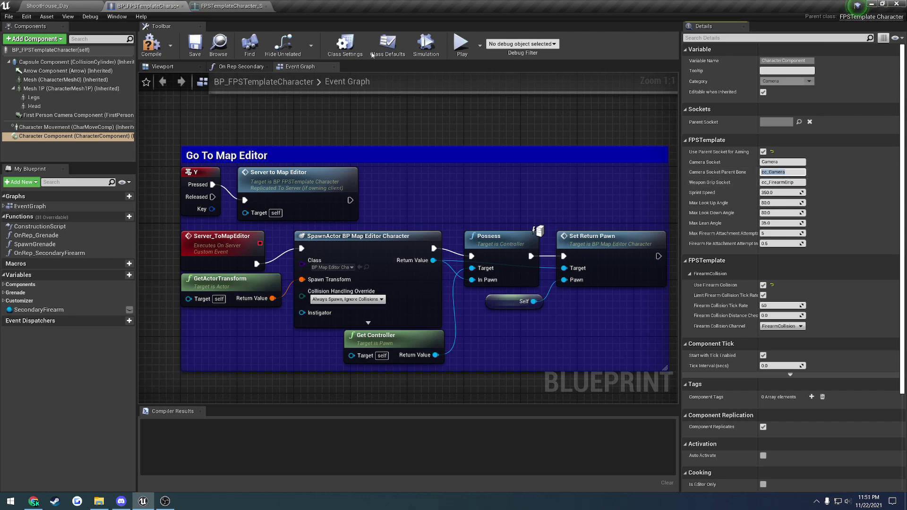
- Check the cc_Camera bone and its Camera socket in the character skeleton, then return to the character blueprint
click(229, 5)
click(80, 333)
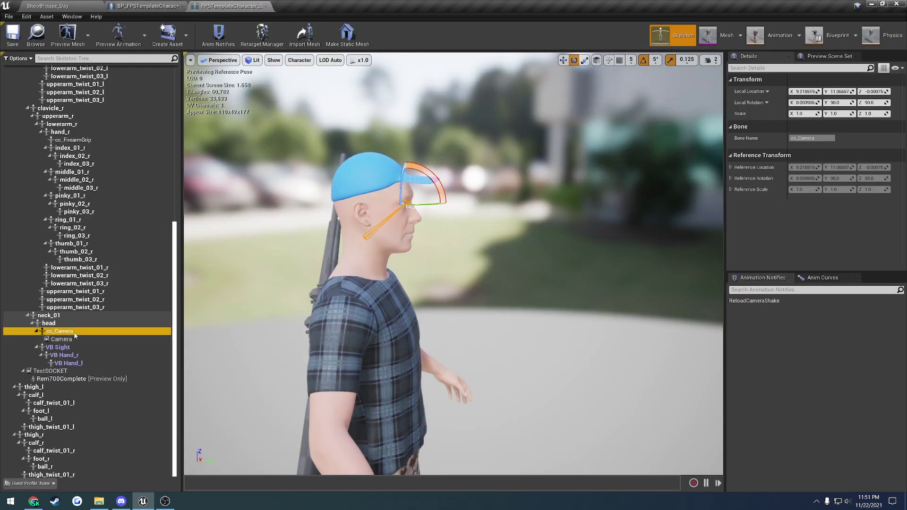
click(70, 340)
click(69, 332)
click(146, 6)
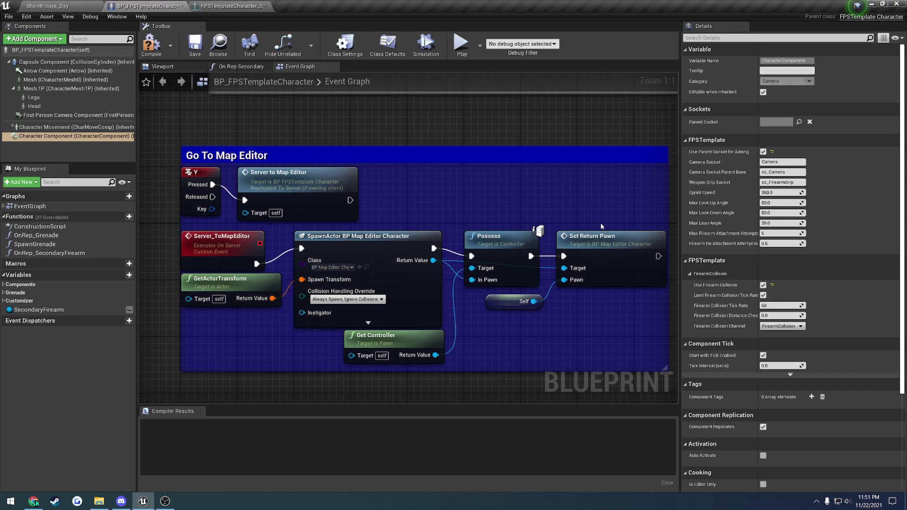
- In the character skeleton, add a socket to the head bone and name it CameraSocket
click(231, 7)
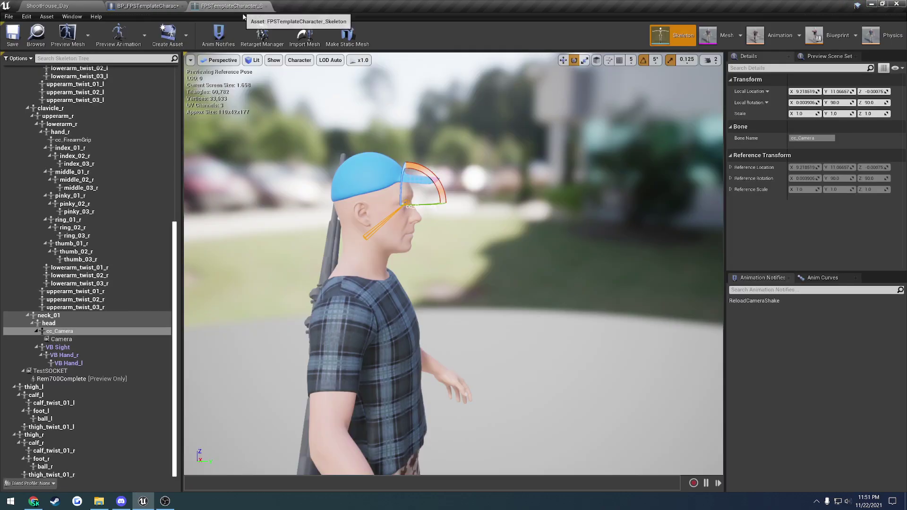
double_click(61, 332)
click(49, 331)
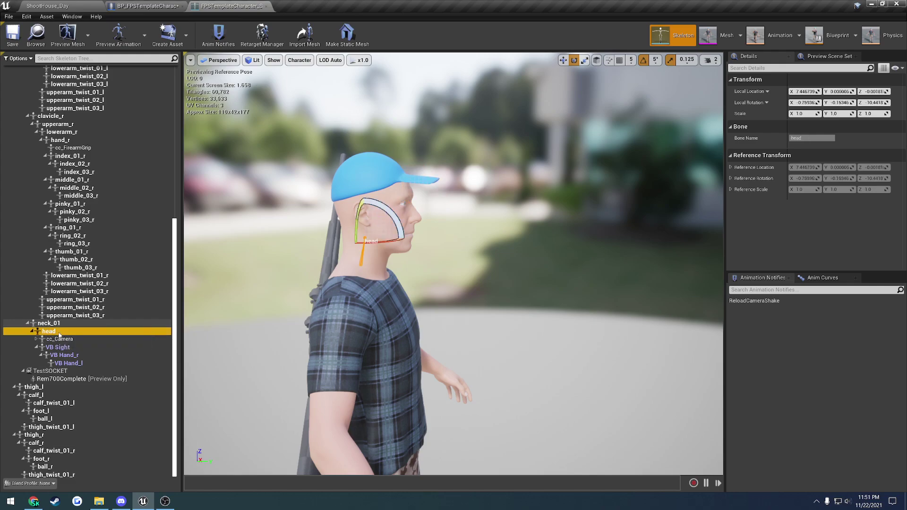
right_click(59, 333)
click(71, 366)
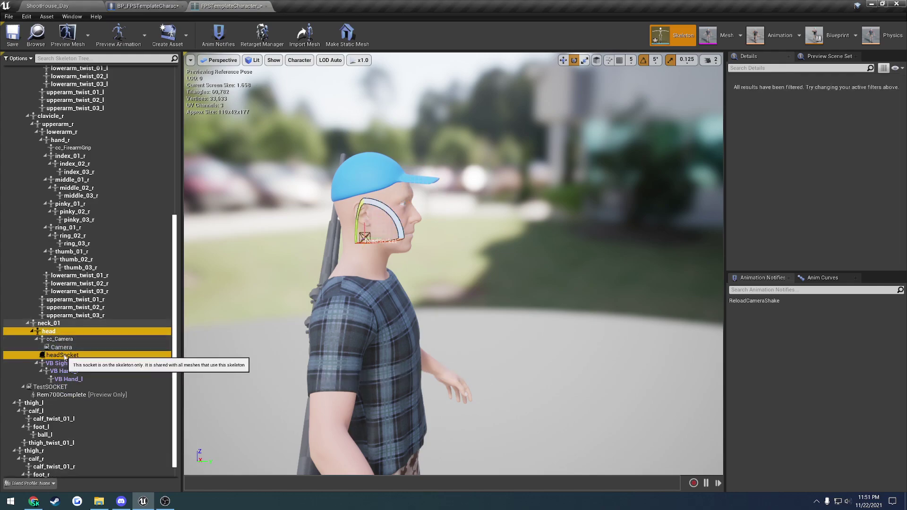
click(67, 355)
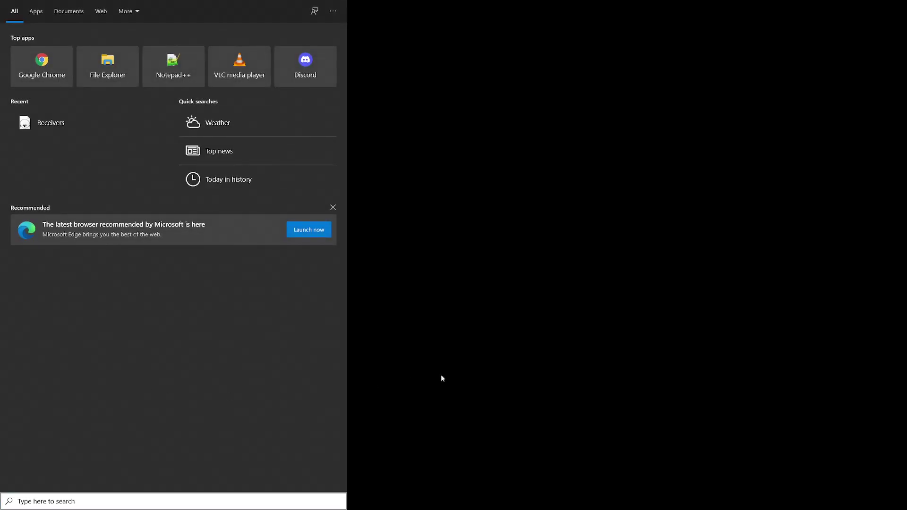
key(super)
key(super)
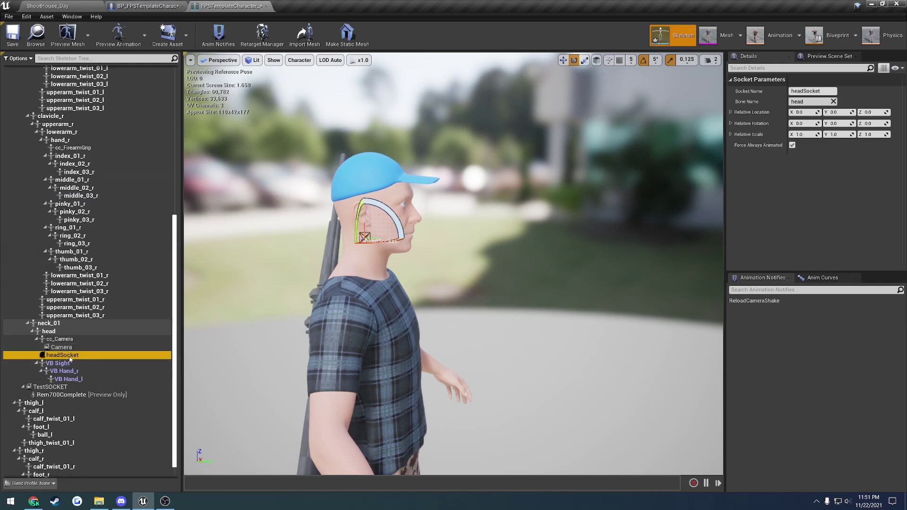
click(69, 357)
text(CameraSoc)
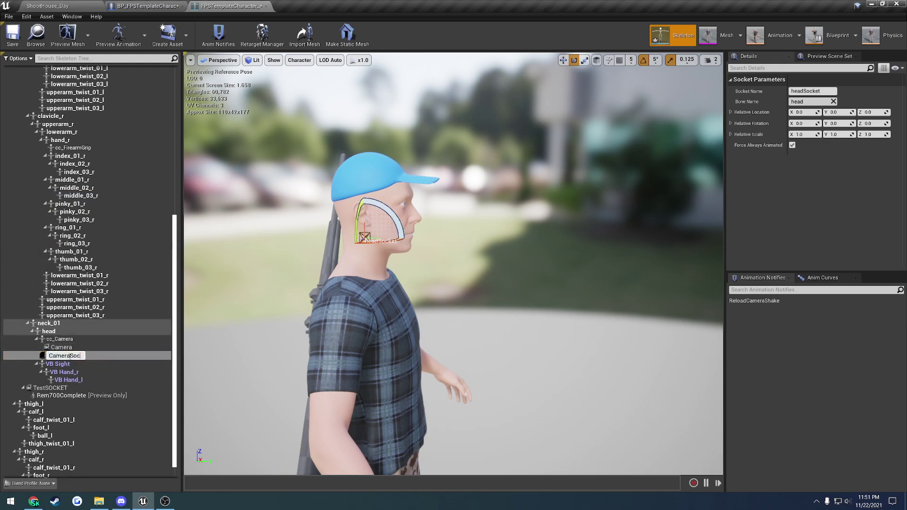
text(ket)
key(Return)
click(72, 355)
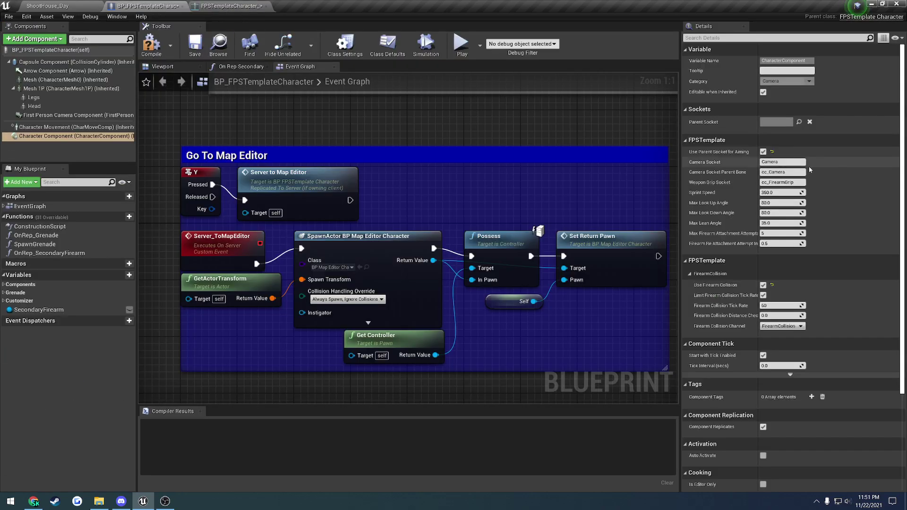
- On the blueprint's Character Component, set Camera Socket to CameraSocket and Camera Socket Parent Bone to head, and disable Use Parent Socket for Aiming
text(CameraSocket)
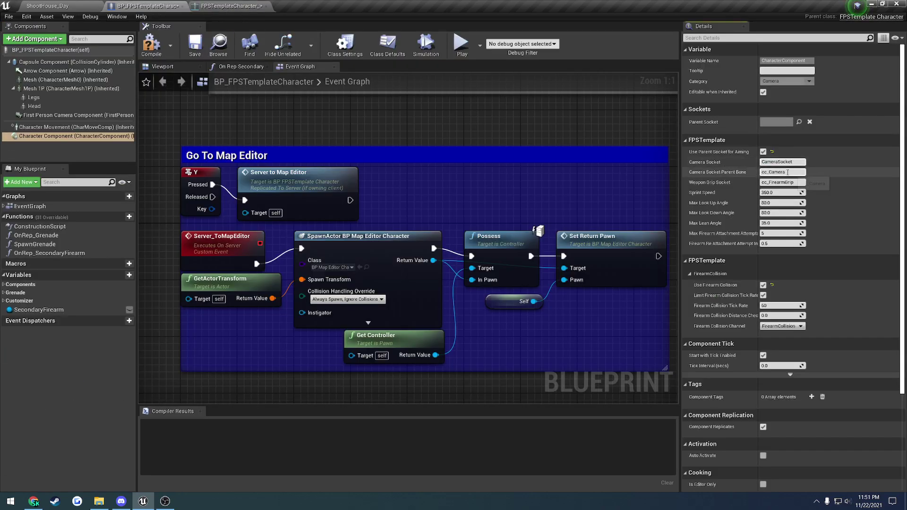
click(792, 174)
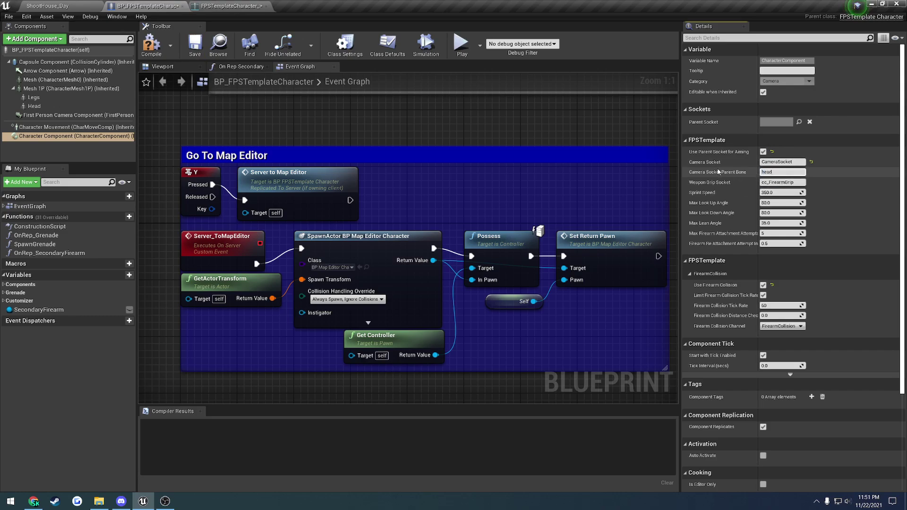
click(763, 152)
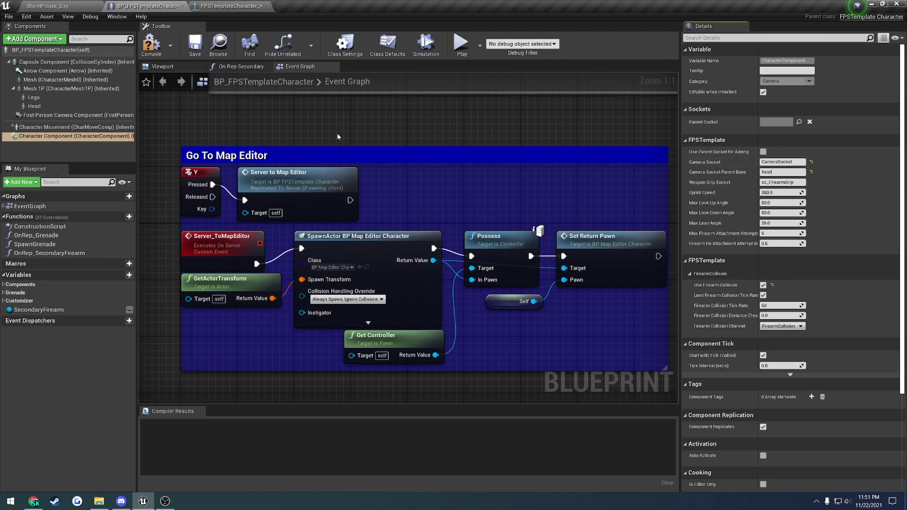
- In the skeleton, move the CameraSocket in front of the character's eyes, to a relative location of about X 7.9, Y 15.5
click(229, 5)
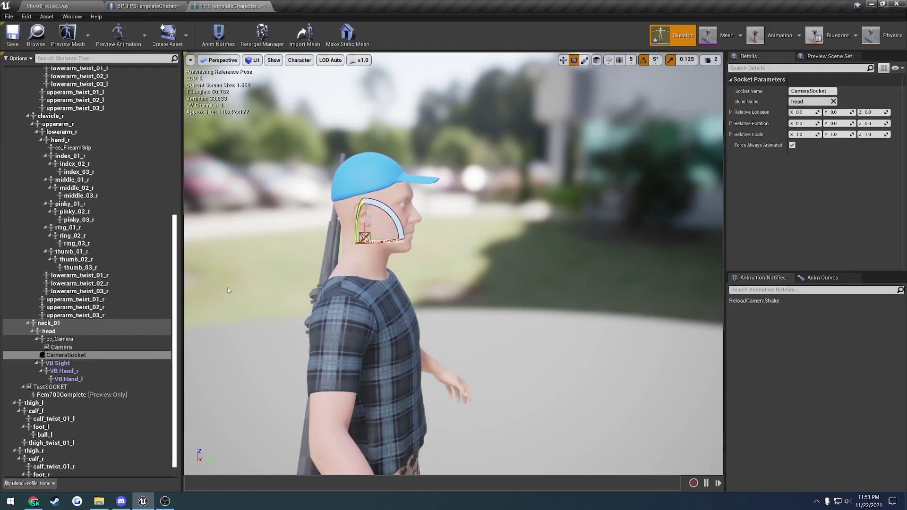
mouse_move(341, 253)
right_down()
mouse_move(369, 258)
mouse_move(344, 268)
right_up()
key(w)
drag(367, 204, 426, 166)
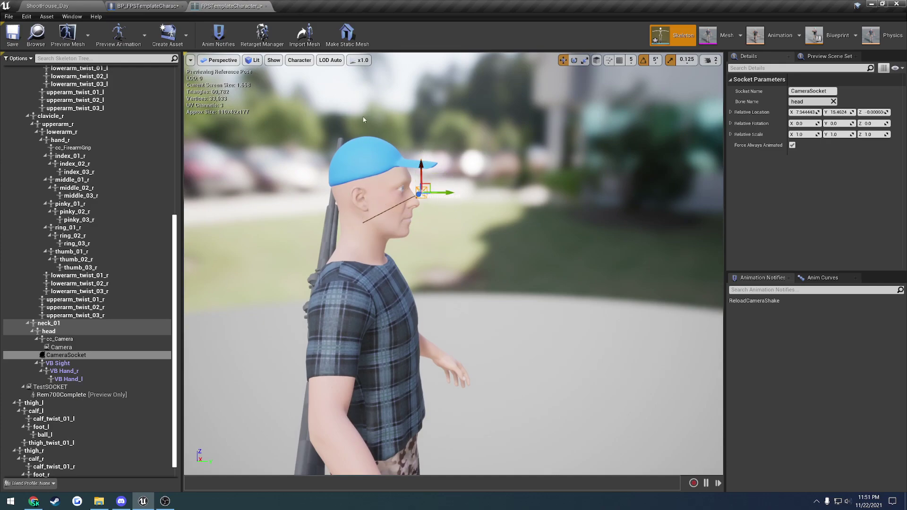
- Undo the CameraSocket's move and renaming, and delete the added socket from the head bone
key(ctrl+z)
key(ctrl+z)
key(ctrl+z)
key(ctrl+z)
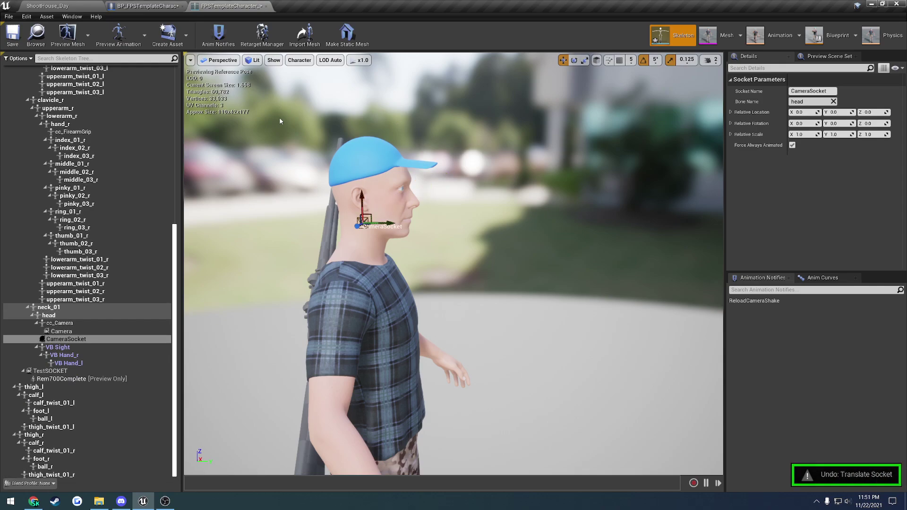
key(ctrl+z)
key(ctrl+z)
key(ctrl+z)
key(ctrl+z)
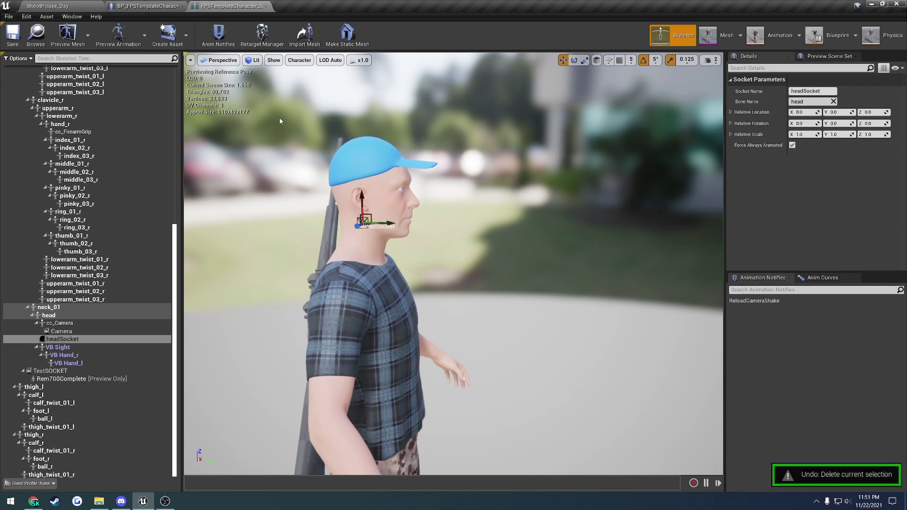
key(ctrl+z)
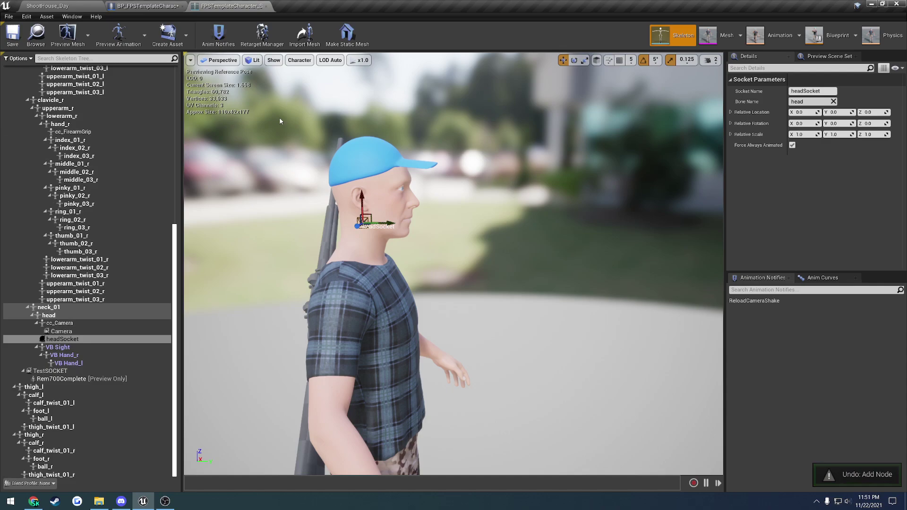
click(82, 339)
key(Delete)
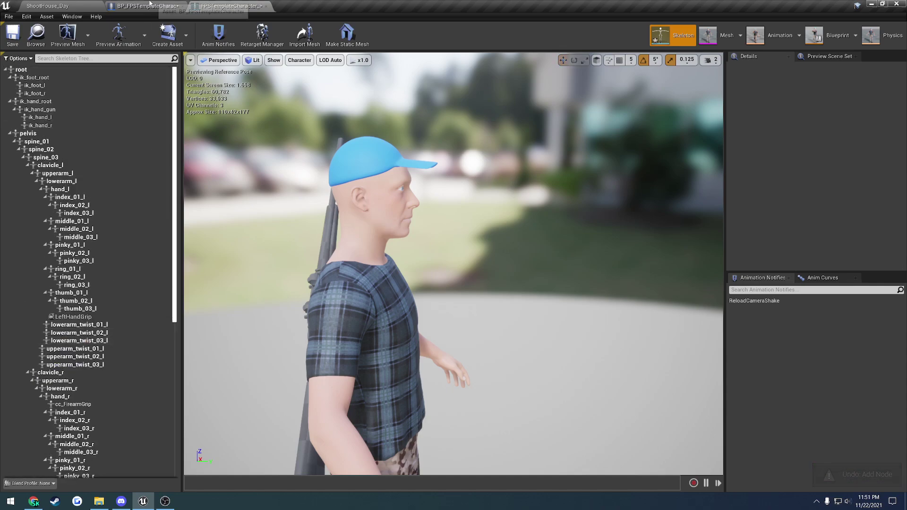
- Review the Character Component's settings in the character blueprint and return to the character skeleton
click(150, 5)
click(90, 136)
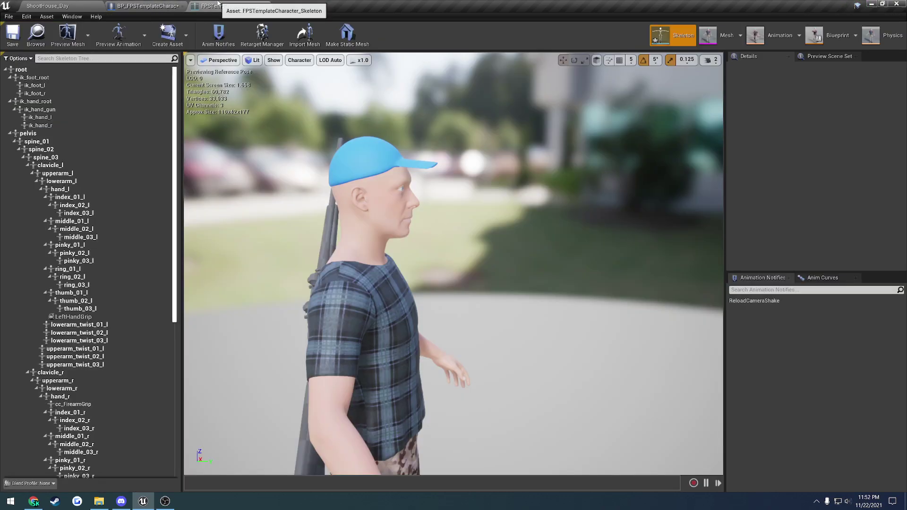
click(227, 6)
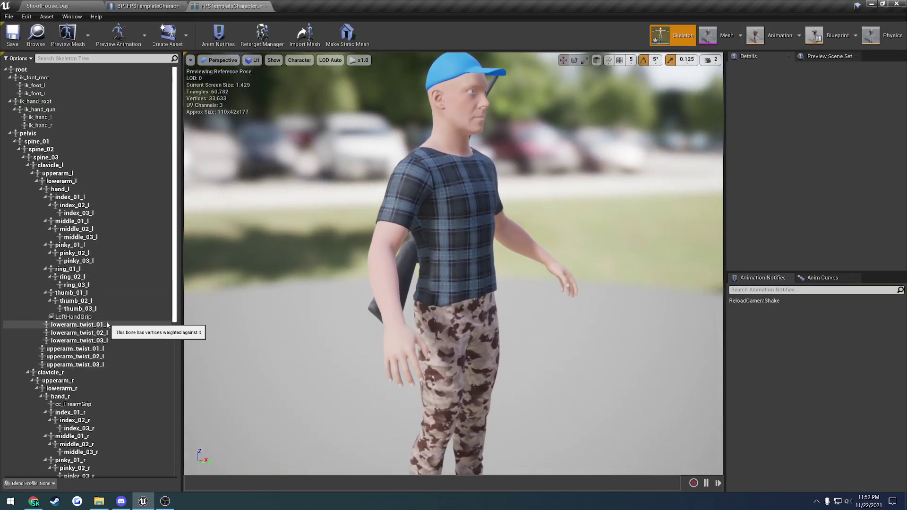
- Examine the cc_FirearmGrip bone under hand_r in the skeleton, looking at its placement on the hand from several angles
scroll(107, 325, down, 2)
click(78, 369)
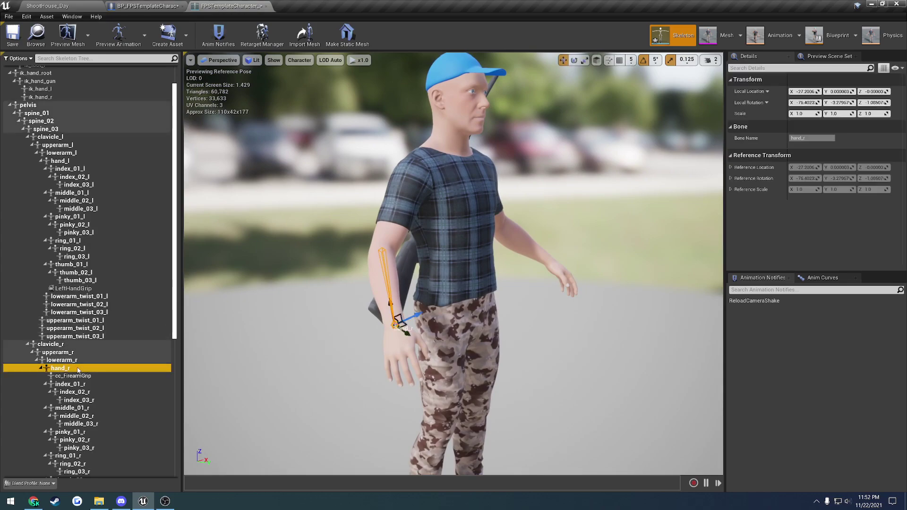
click(83, 376)
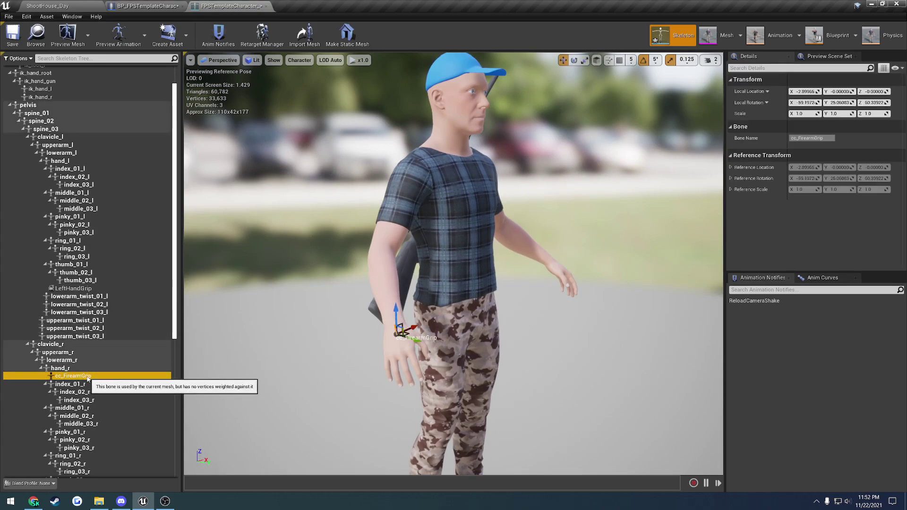
right_drag(276, 368, 227, 369)
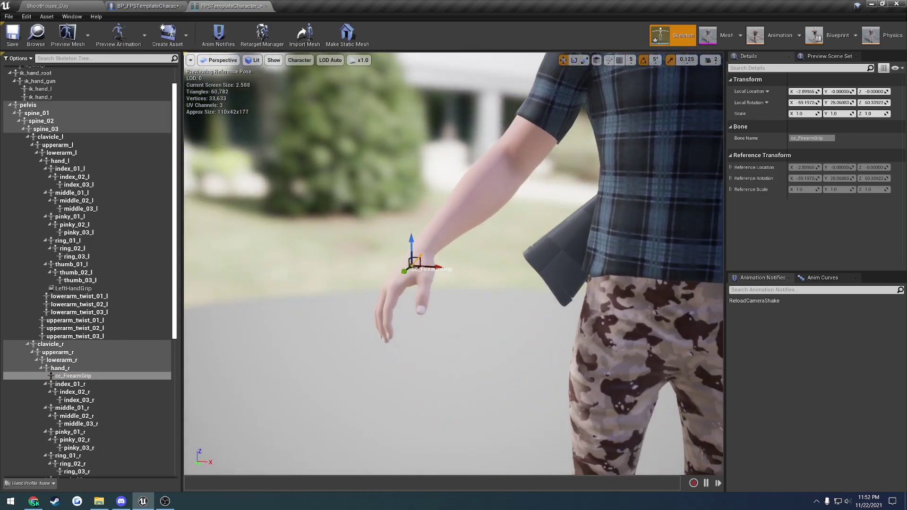
right_drag(453, 263, 359, 364)
right_drag(474, 256, 548, 232)
alt+drag(519, 302, 421, 275)
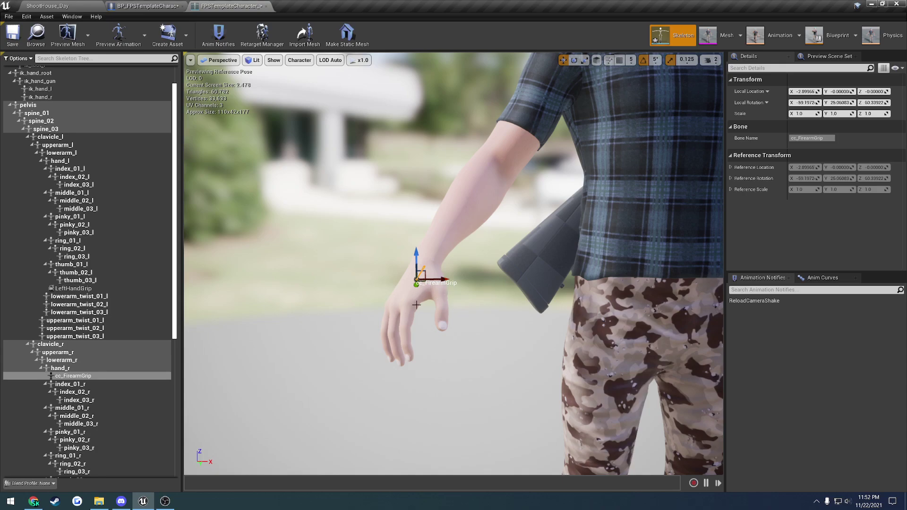
drag(416, 305, 413, 271)
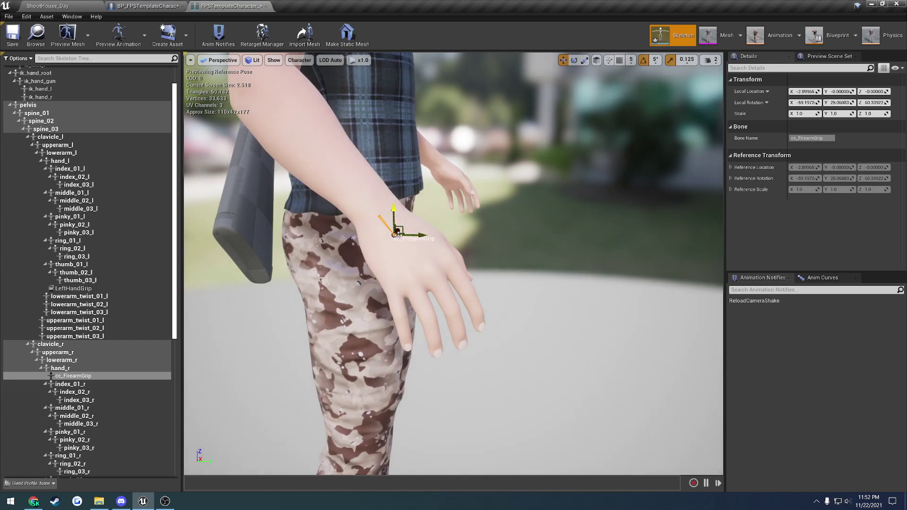
- Add a socket to the hand_r bone and name it FirearmSocket
click(68, 369)
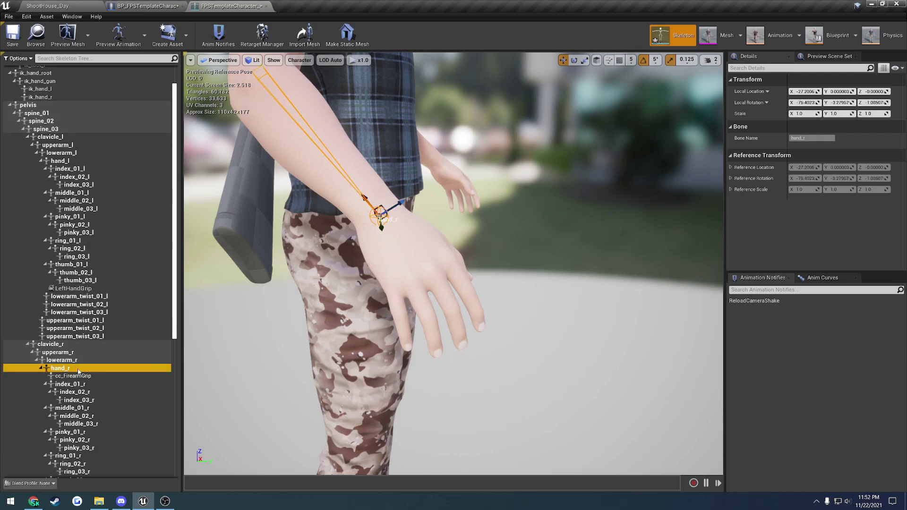
right_click(78, 371)
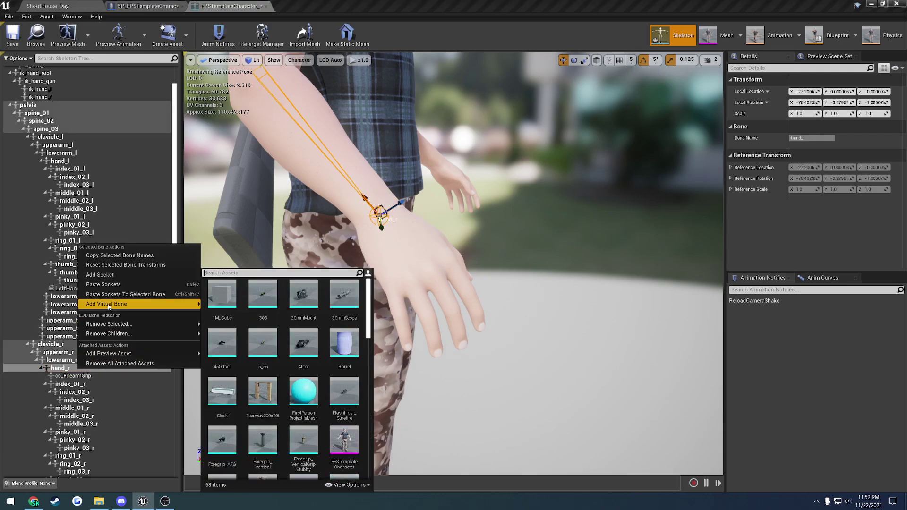
click(115, 277)
click(80, 276)
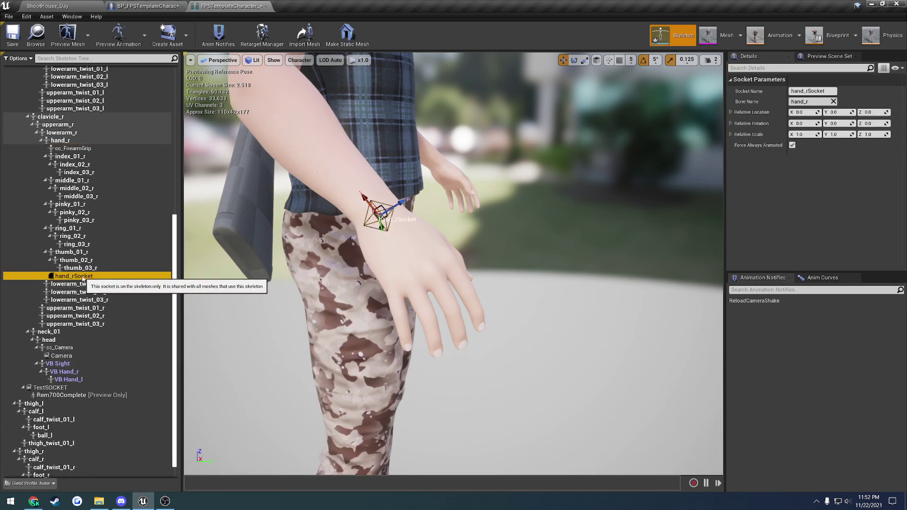
click(80, 277)
text(Firearm)
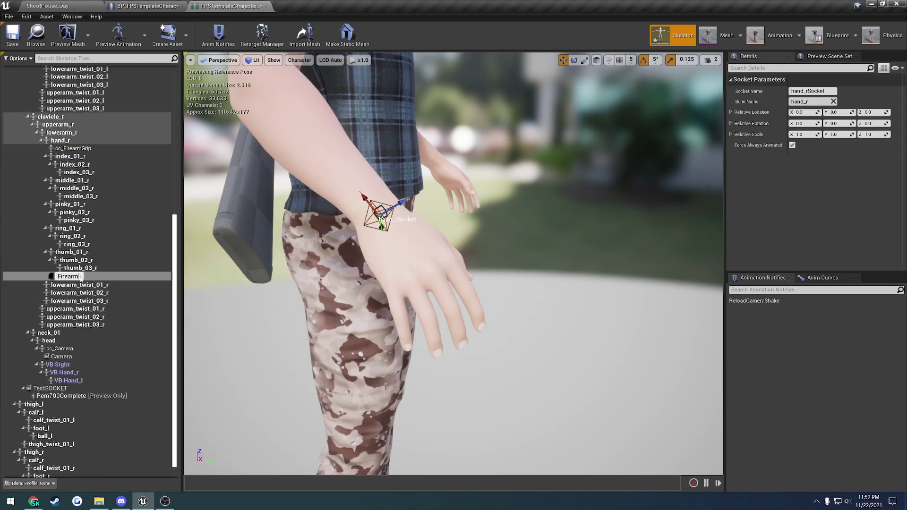
text(Socket)
key(Return)
- Attach the Rem700Complete skeletal mesh to the FirearmSocket as a preview asset
right_click(81, 277)
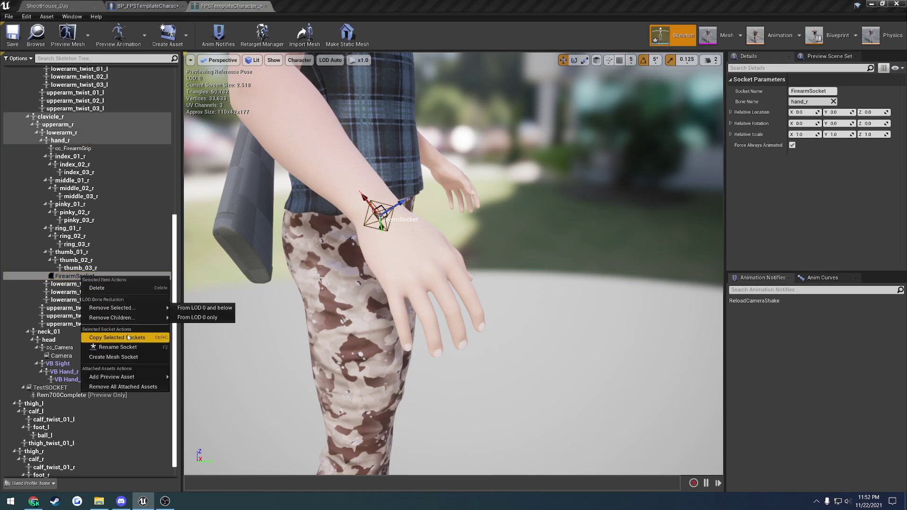
mouse_move(139, 376)
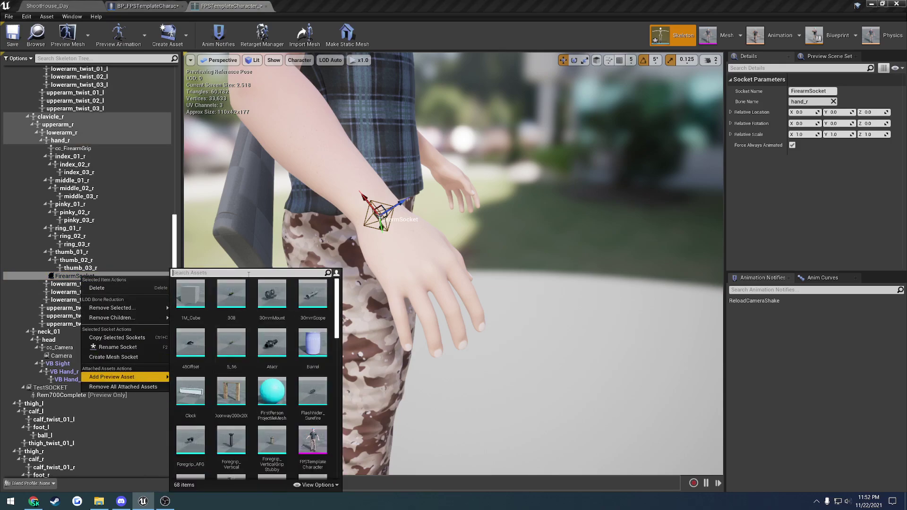
text(re)
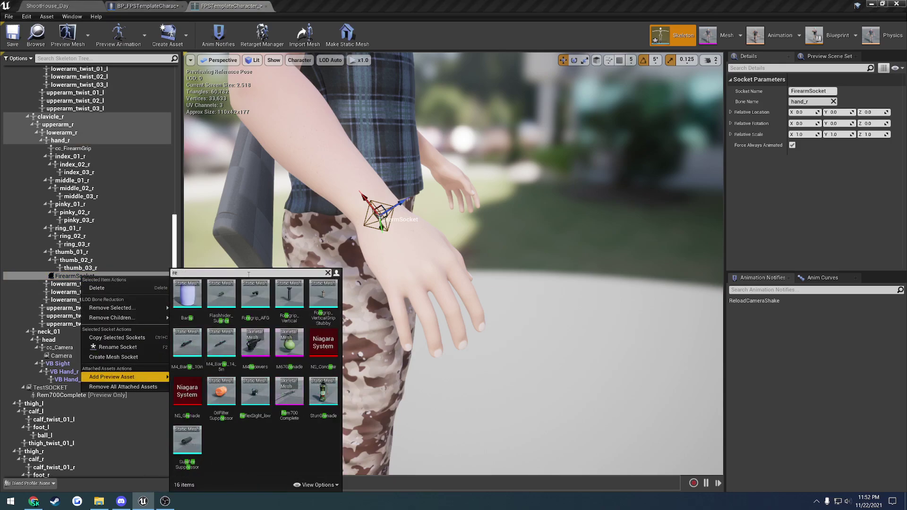
click(293, 399)
scroll(401, 260, up, 2)
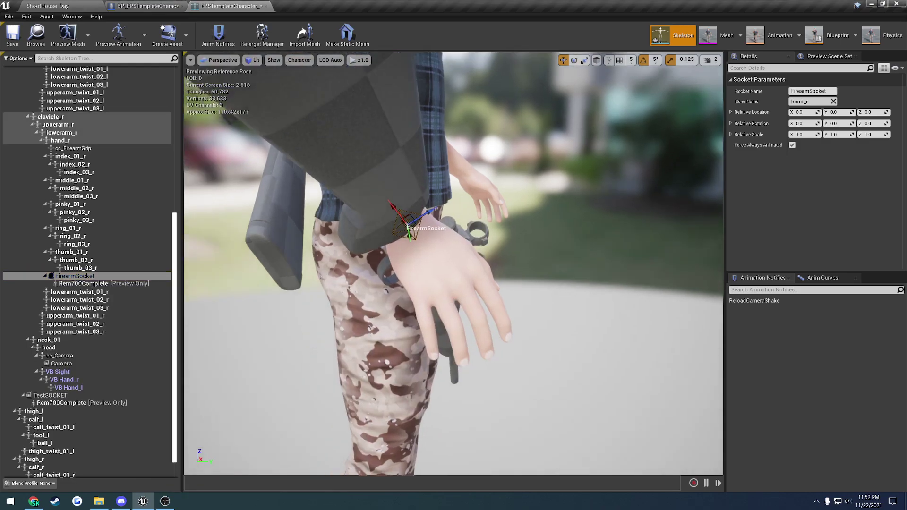
- Rotate the FirearmSocket about 85° around Z and move it to about X -6.9, Y 2.7, Z 3.9 so the rifle sits in the hand
right_drag(403, 228, 264, 228)
key(e)
drag(402, 228, 405, 219)
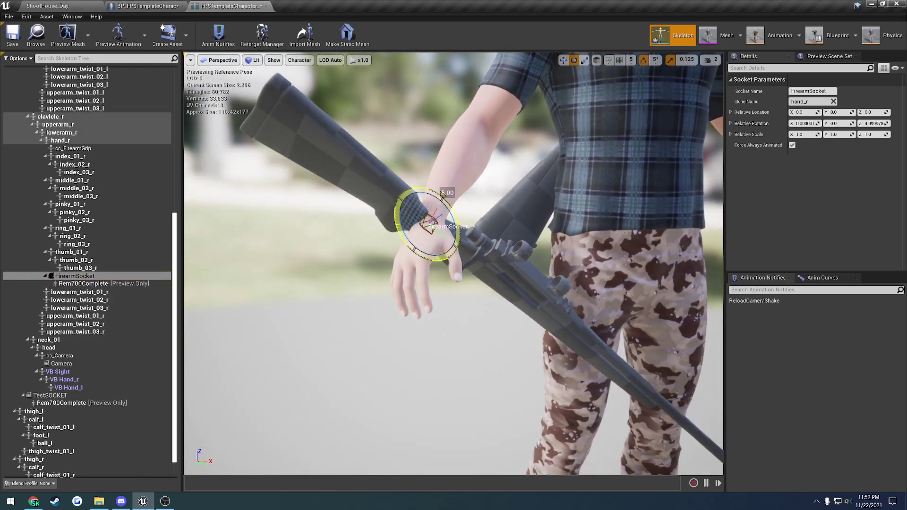
drag(442, 195, 460, 275)
key(w)
alt+drag(460, 276, 628, 276)
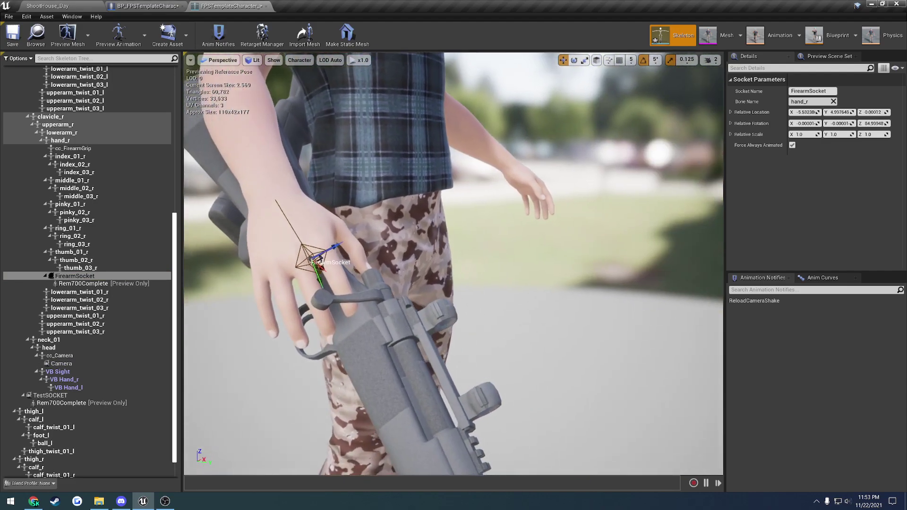
alt+drag(333, 286, 352, 287)
drag(345, 246, 283, 234)
drag(396, 289, 347, 287)
alt+drag(368, 296, 515, 296)
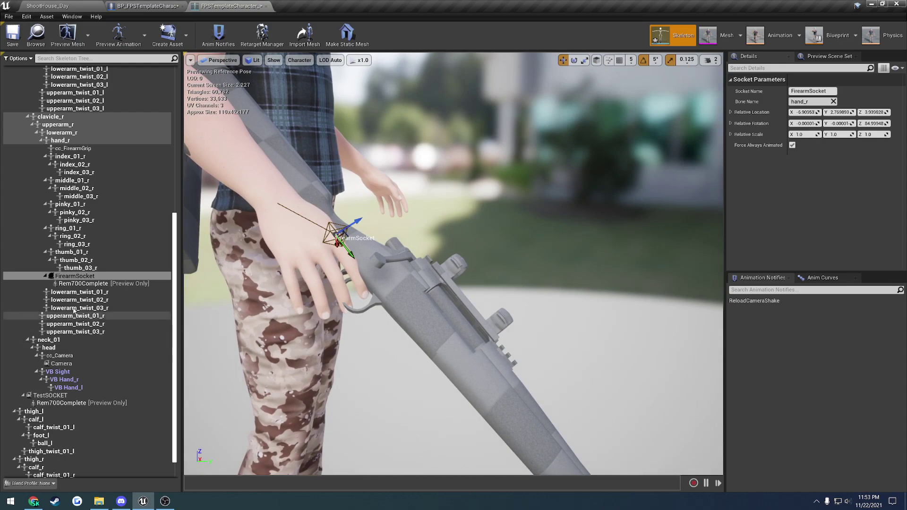
- Copy the FirearmSocket name and assign it as the Character Component's Weapon Grip Socket in the character blueprint
double_click(76, 277)
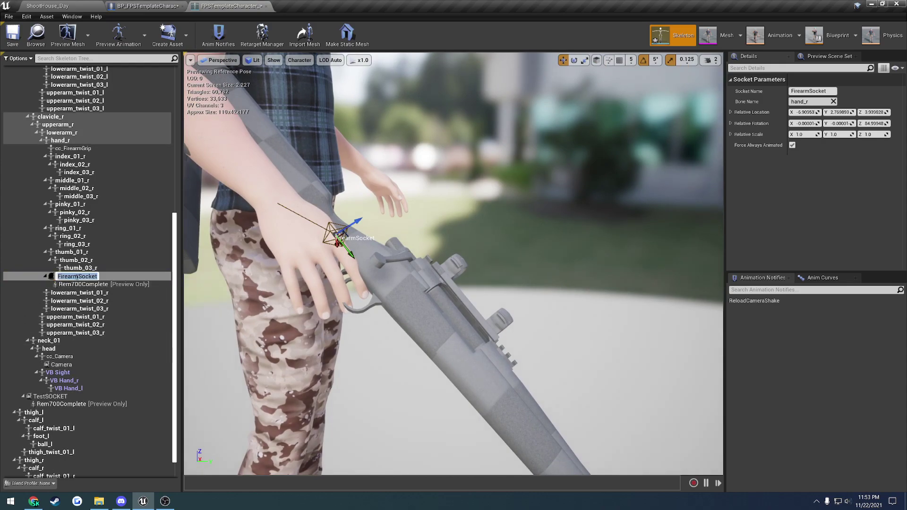
key(ctrl+c)
click(144, 6)
click(783, 182)
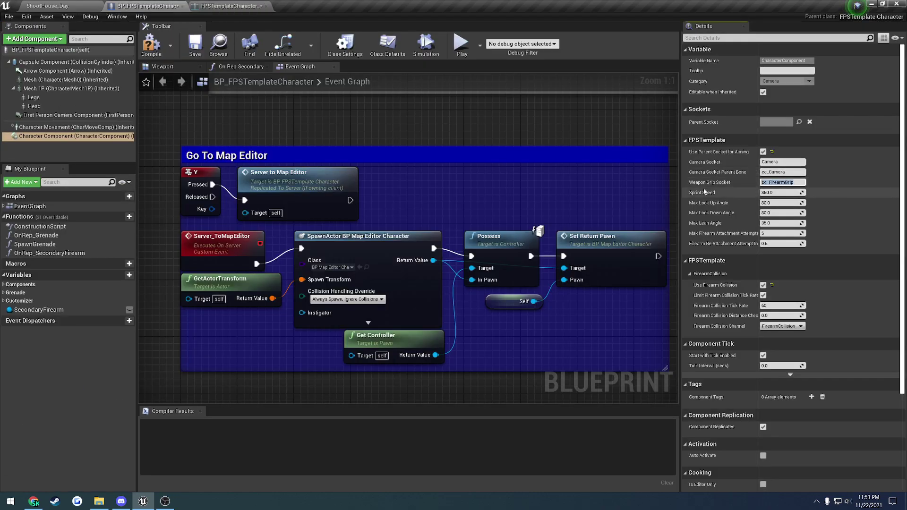
key(ctrl+v)
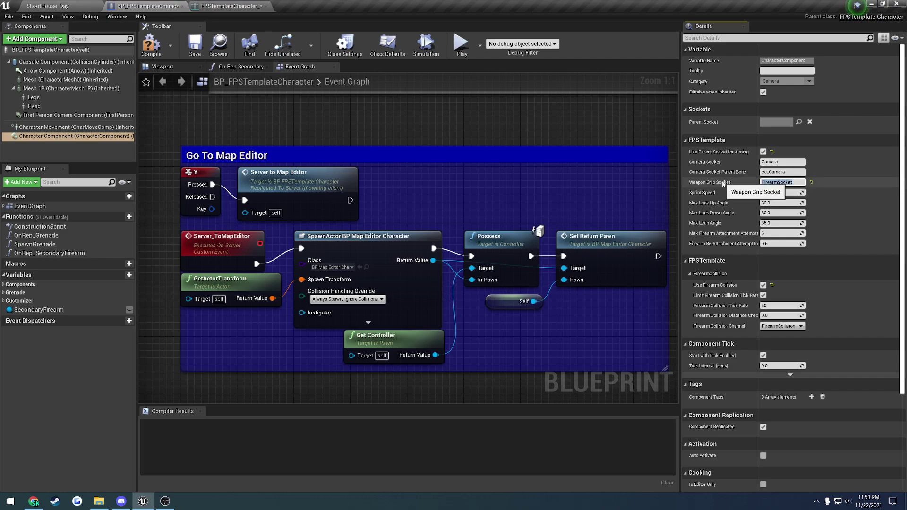
- Delete the FirearmSocket from the hand_r bone in the character skeleton
click(229, 6)
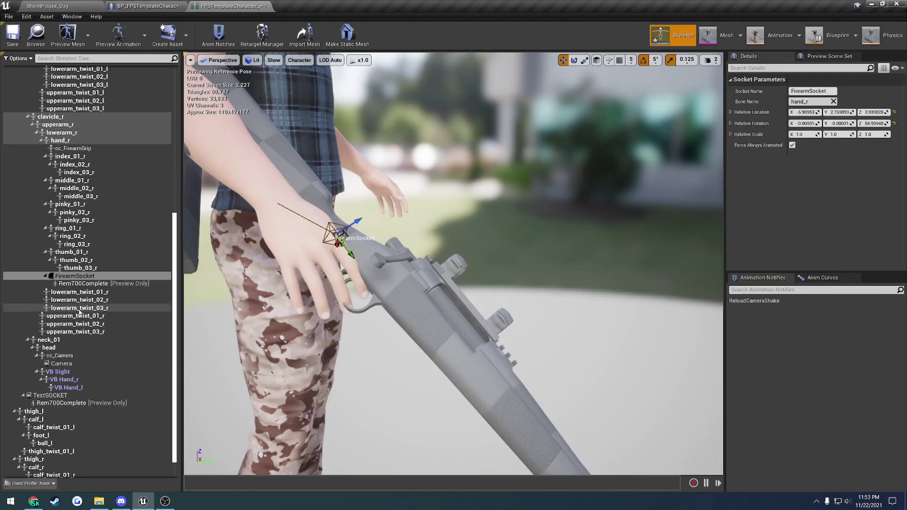
click(79, 276)
key(Delete)
- Open the BlueprintFPSTemplateCharacter asset from the CharacterRelated folder, examine its FPSTemplate_CharacterComponent settings, and close it again
click(146, 6)
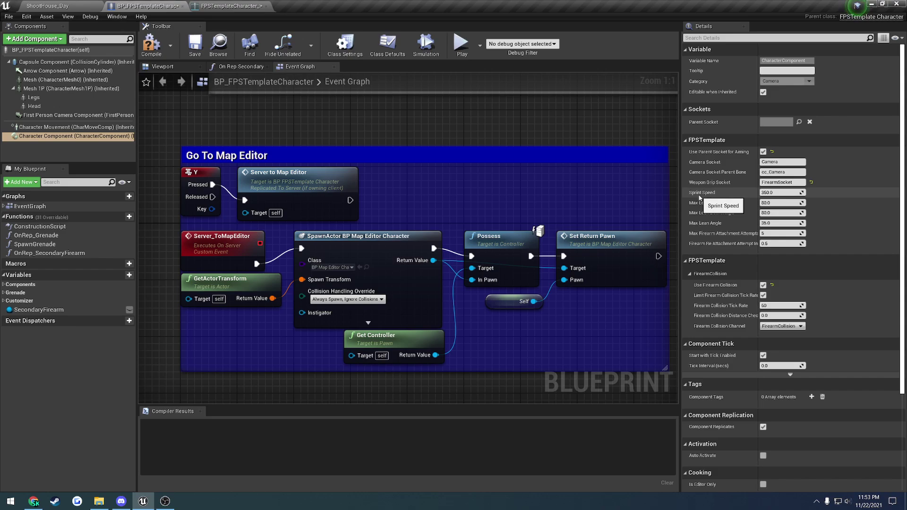
scroll(385, 195, down, 3)
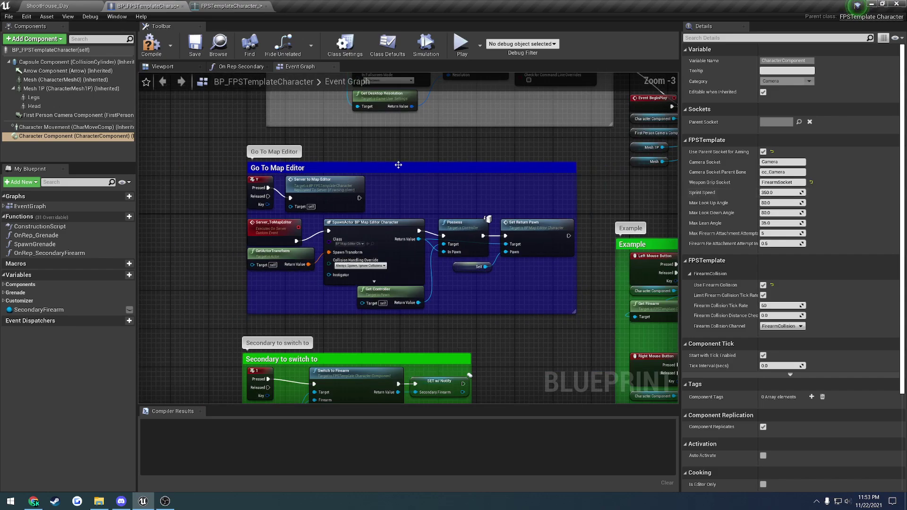
drag(151, 7, 226, 6)
click(71, 3)
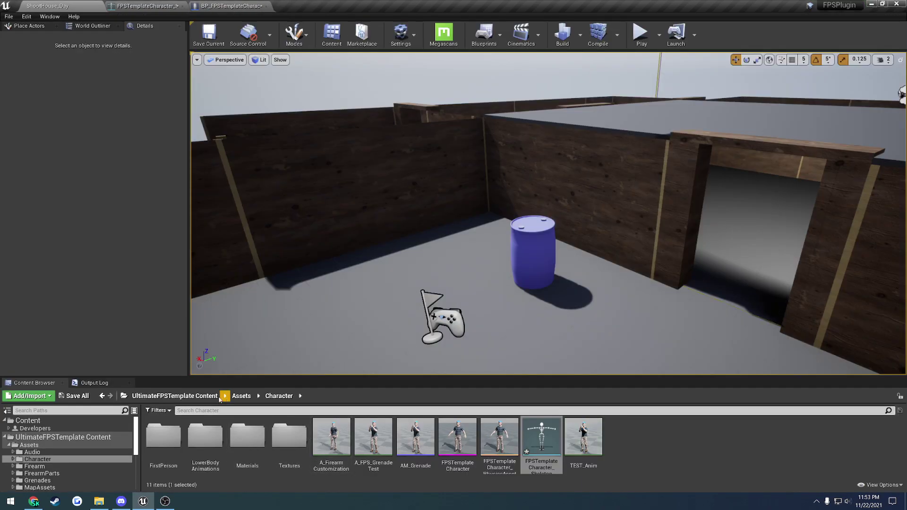
click(189, 395)
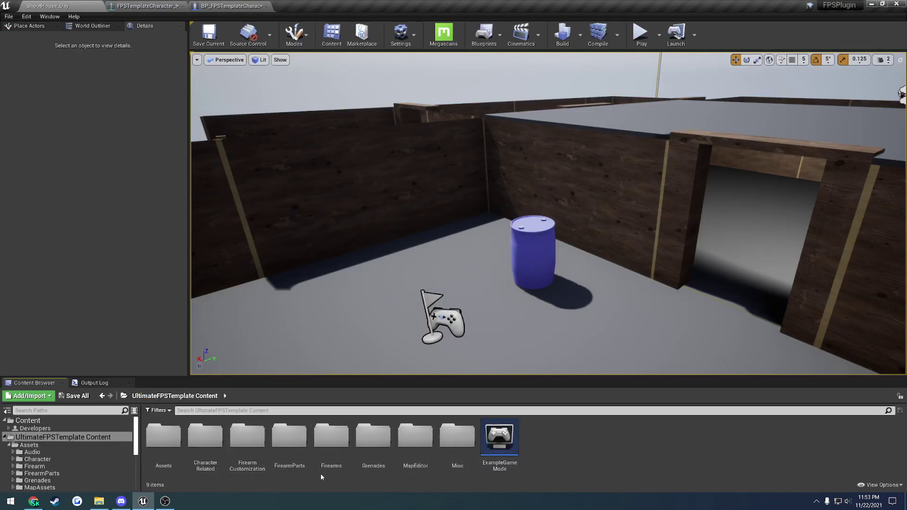
double_click(205, 437)
double_click(299, 436)
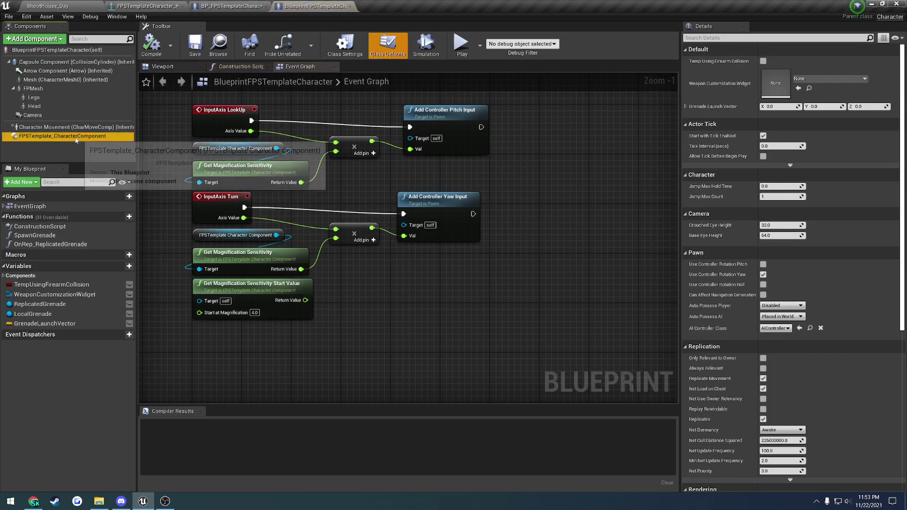
click(62, 136)
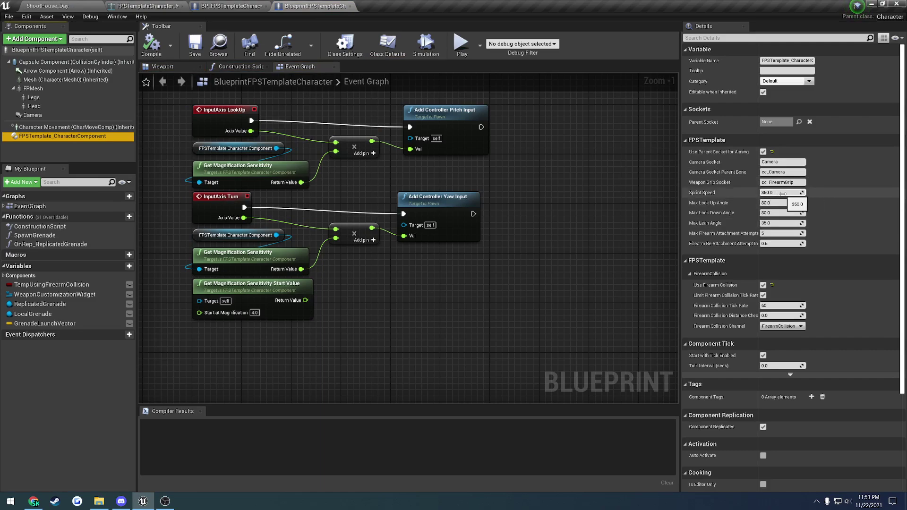
click(348, 6)
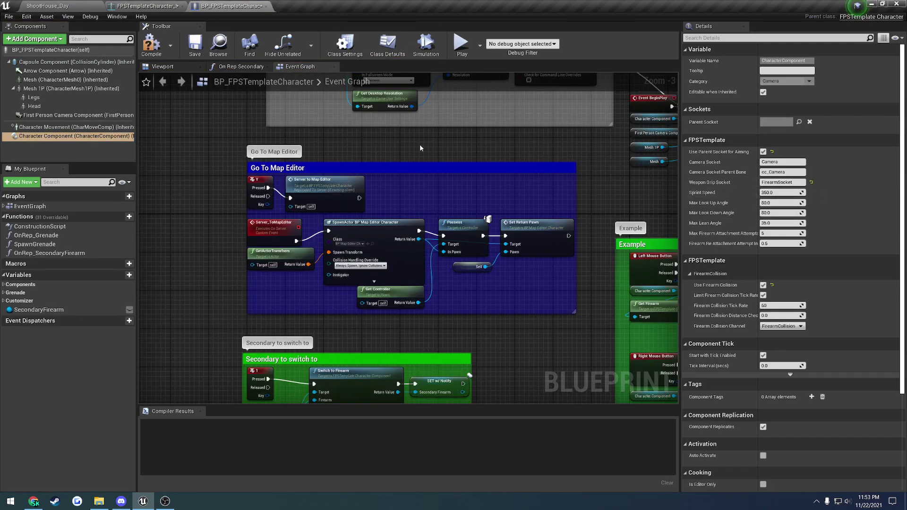
- Compile the character blueprint and play-test the ShootHouse_Day level, looking as far up and down as possible
scroll(468, 181, up, 2)
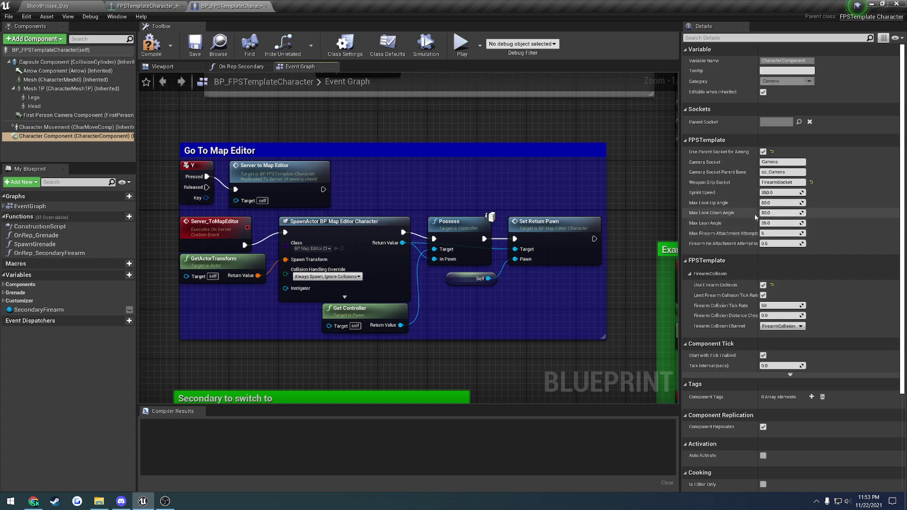
drag(757, 202, 763, 202)
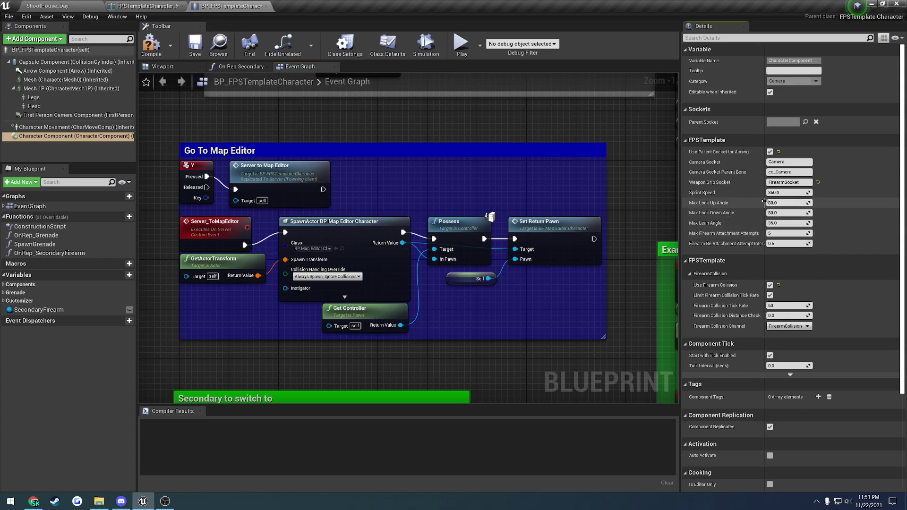
click(152, 45)
click(48, 6)
click(658, 34)
click(687, 59)
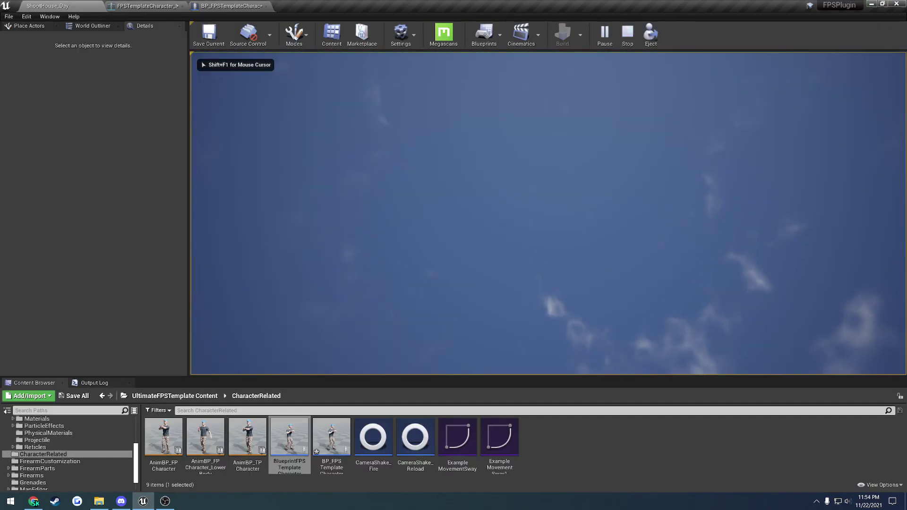
key(Escape)
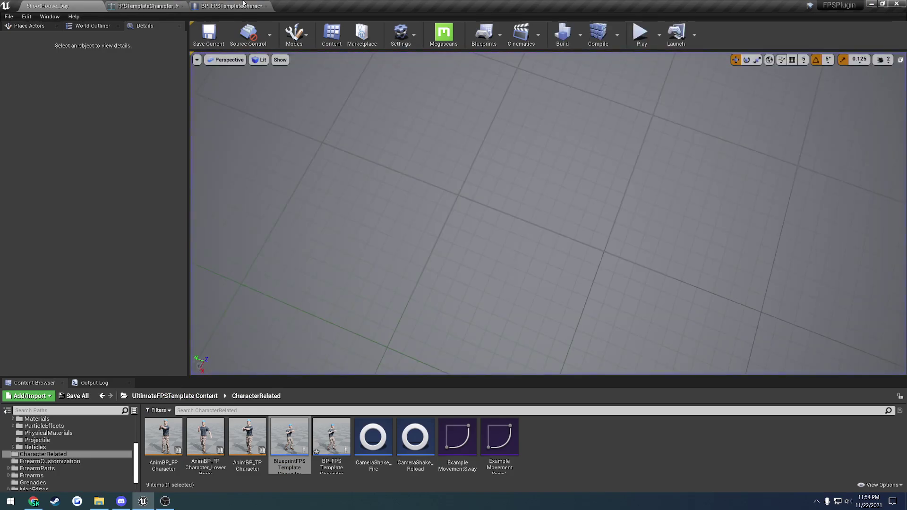
- Reset the Character Component's Weapon Grip Socket to cc_FirearmGrip and compile the blueprint
click(243, 5)
click(62, 135)
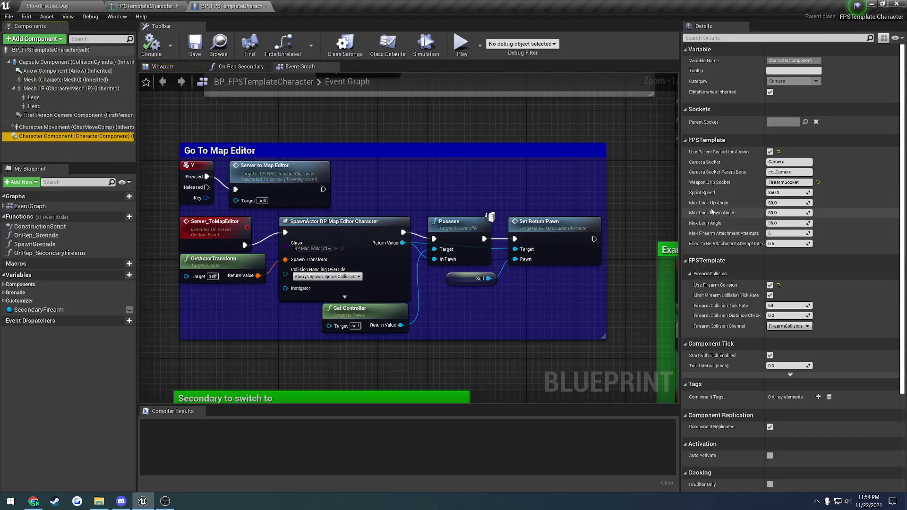
click(818, 183)
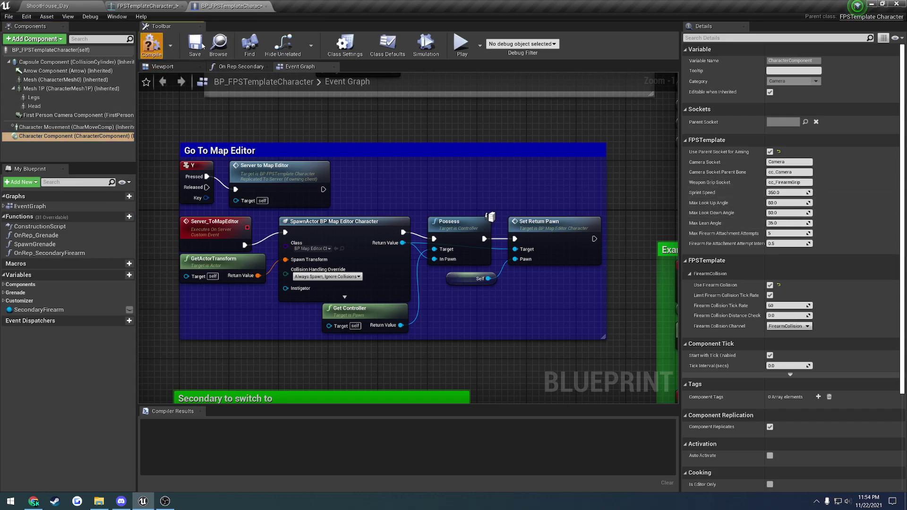
click(151, 45)
- Set the Character Component's Max Look Up Angle to 25, then compile and save the blueprint
click(84, 136)
click(790, 202)
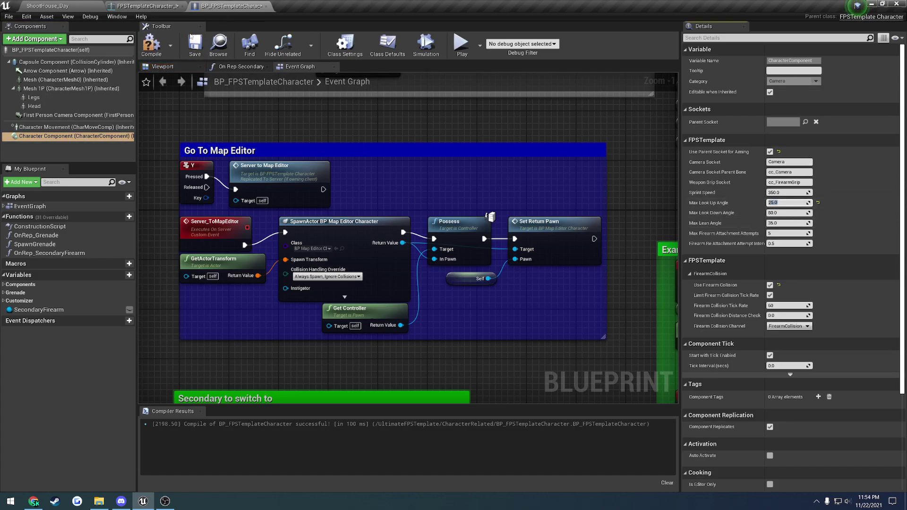
click(151, 45)
click(194, 45)
- Play-test the level and look up to check the upward view limit
click(84, 7)
click(639, 34)
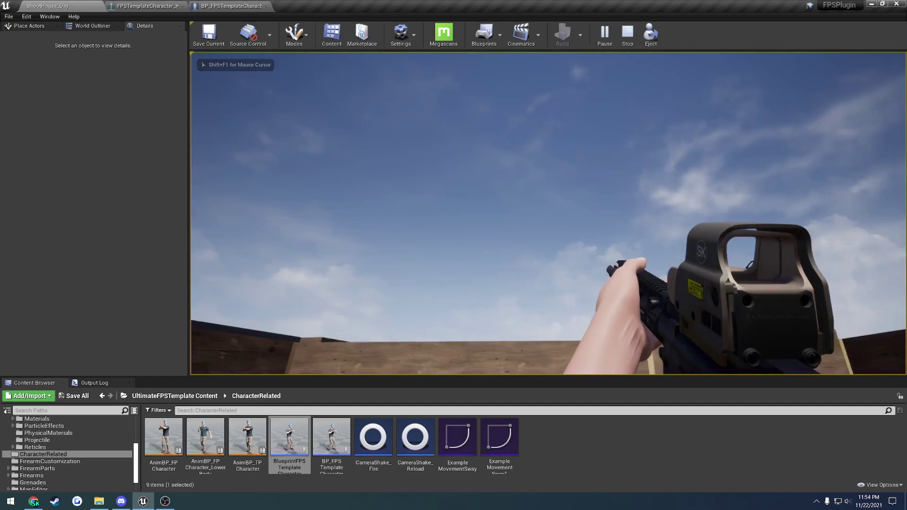
key(Escape)
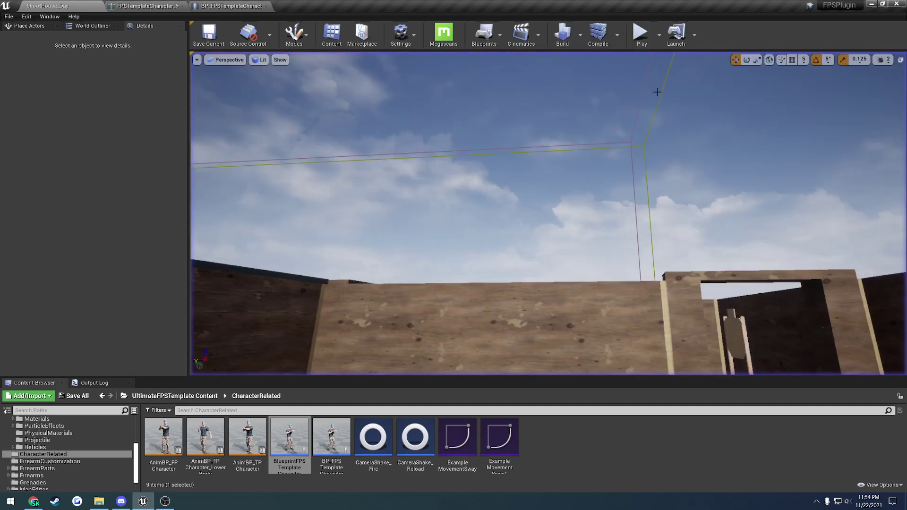
- Close the skeleton editor, reset the Character Component's Max Look Up Angle to its default, and compile and save the blueprint
click(160, 6)
click(251, 6)
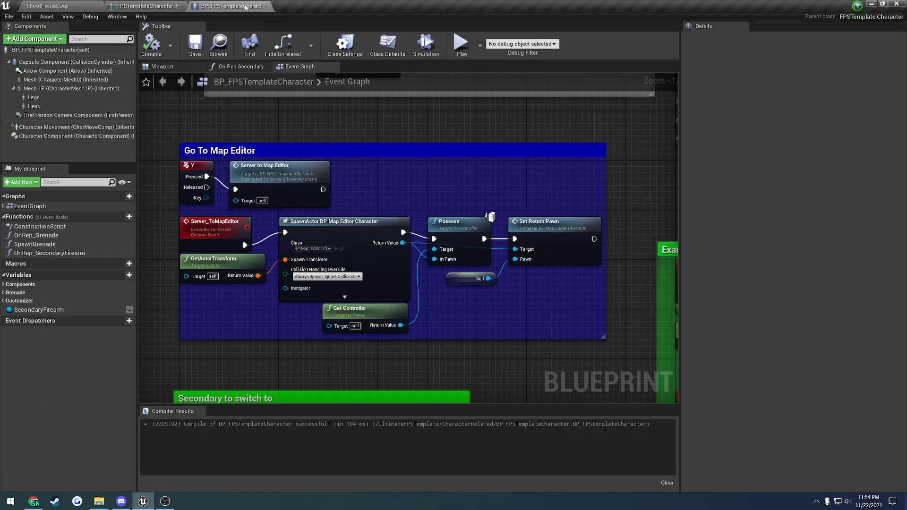
click(177, 5)
click(71, 136)
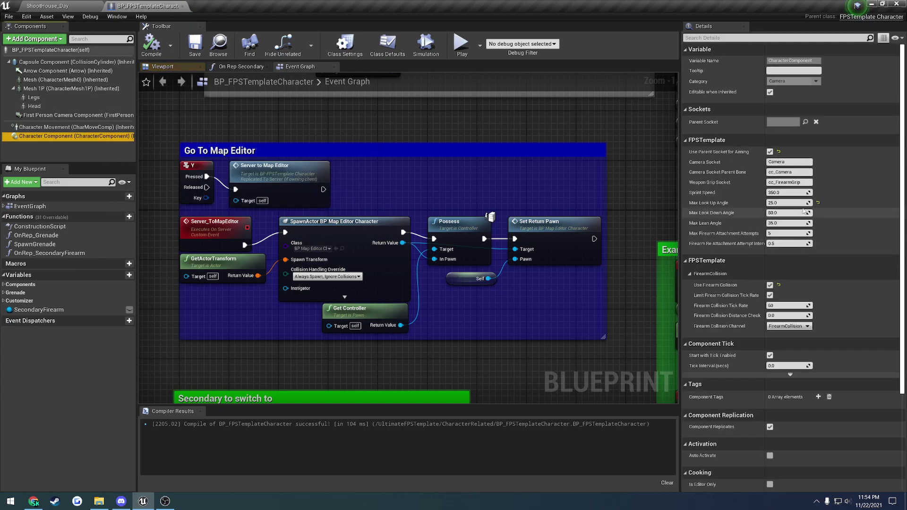
click(818, 203)
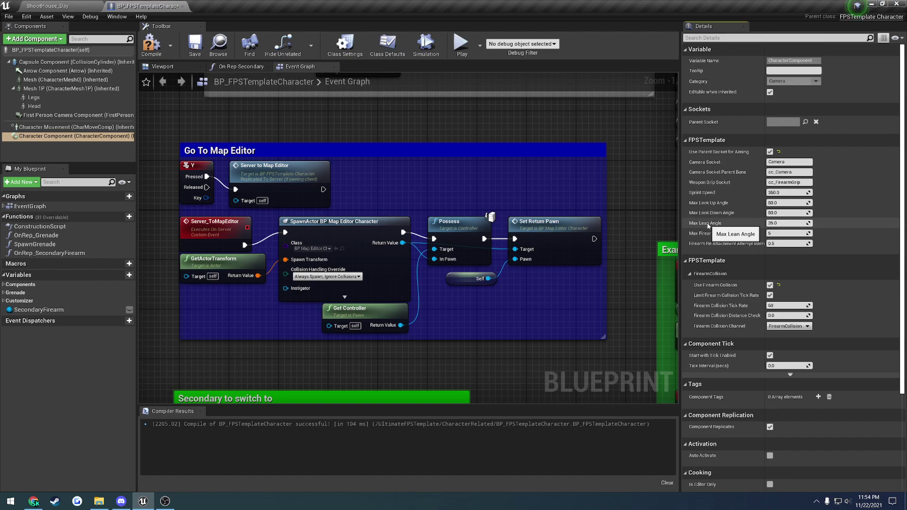
click(151, 45)
click(195, 45)
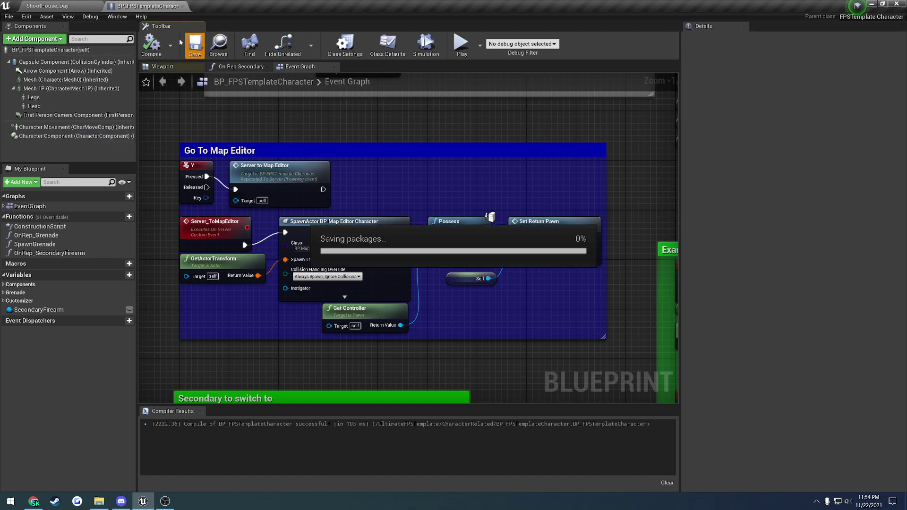
- Play-test the level, leaning to both sides while aiming the weapon
click(48, 7)
click(640, 33)
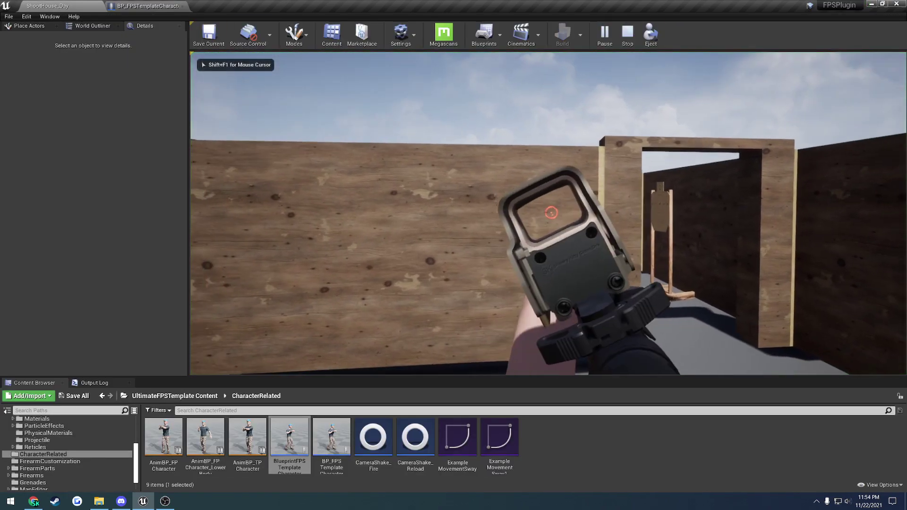
key(e)
key(q)
key(e)
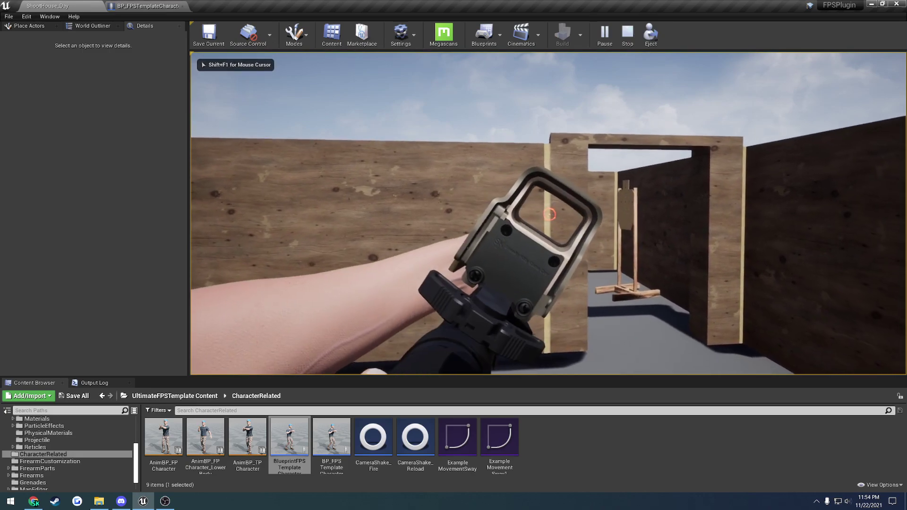
key(Escape)
- Increase the Character Component's Max Lean Angle in the character blueprint
click(146, 7)
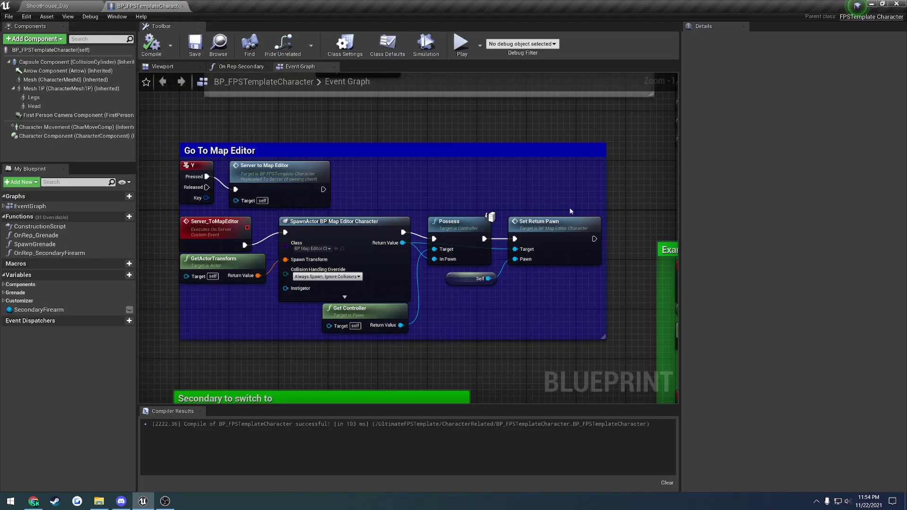
click(85, 136)
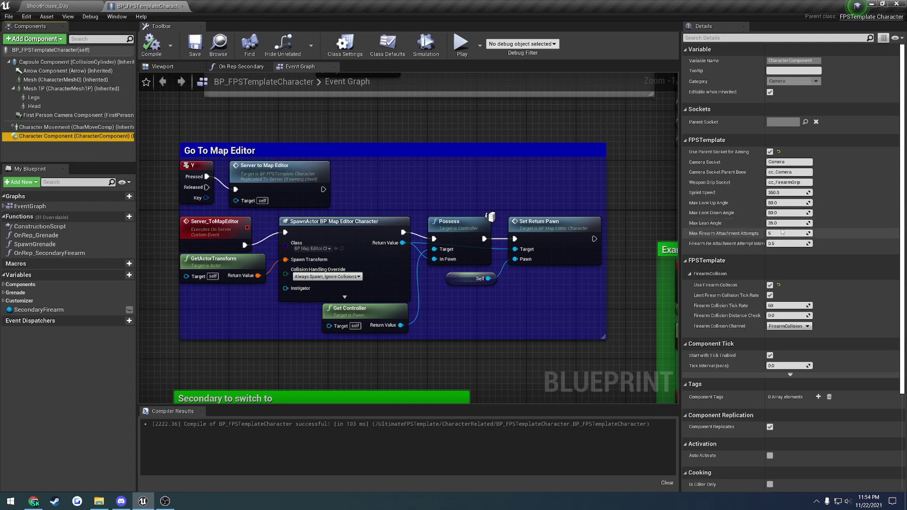
click(784, 222)
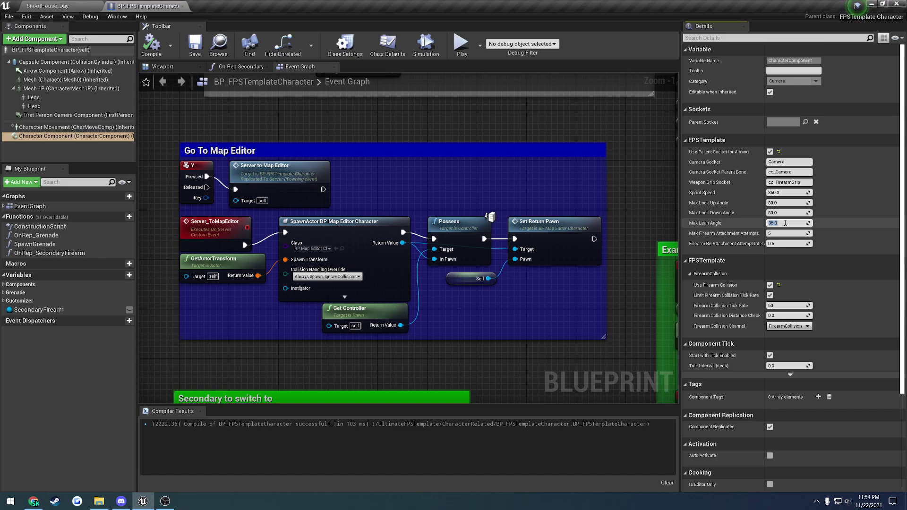
- Play-test the level with the changed lean angle, moving around and leaning to both sides while aiming the weapon
click(62, 6)
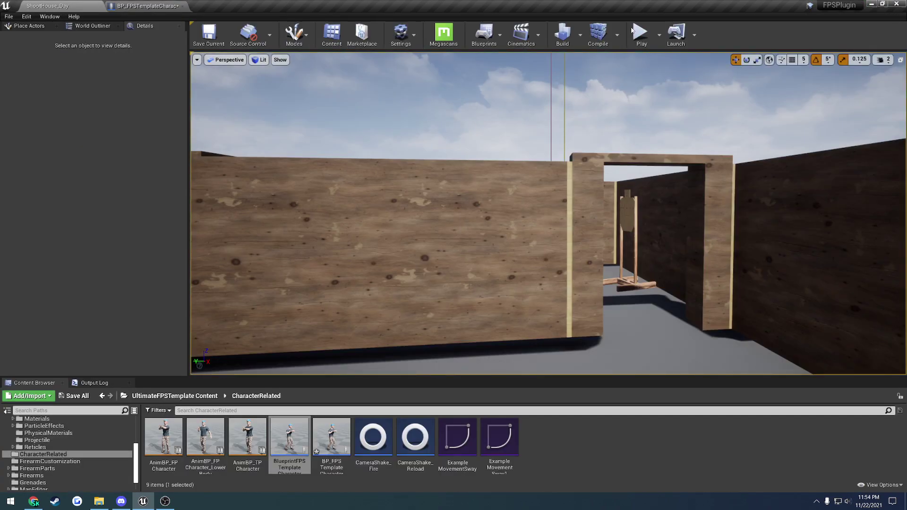
click(642, 43)
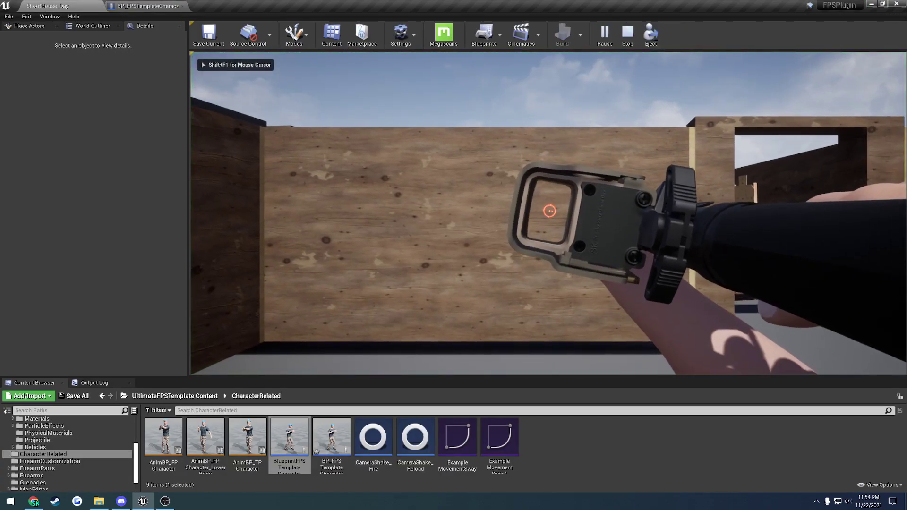
key(w)
key(d)
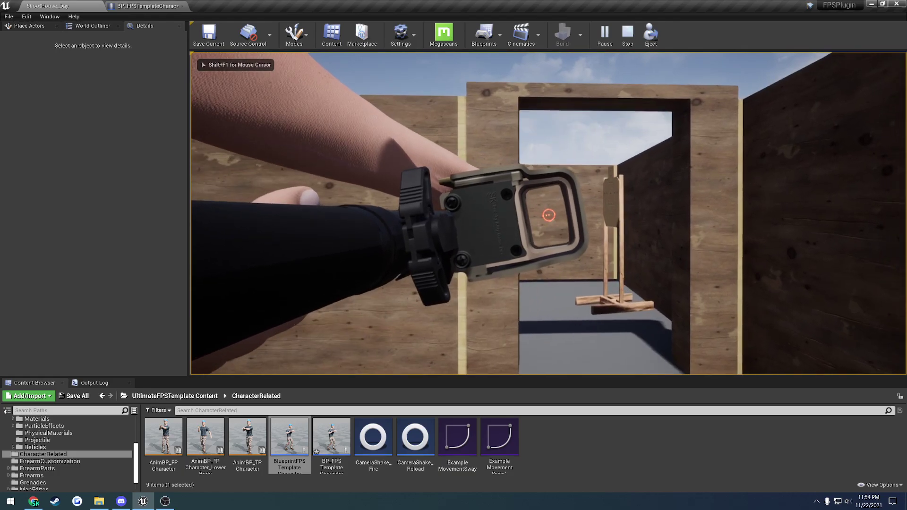
key(a)
key(d)
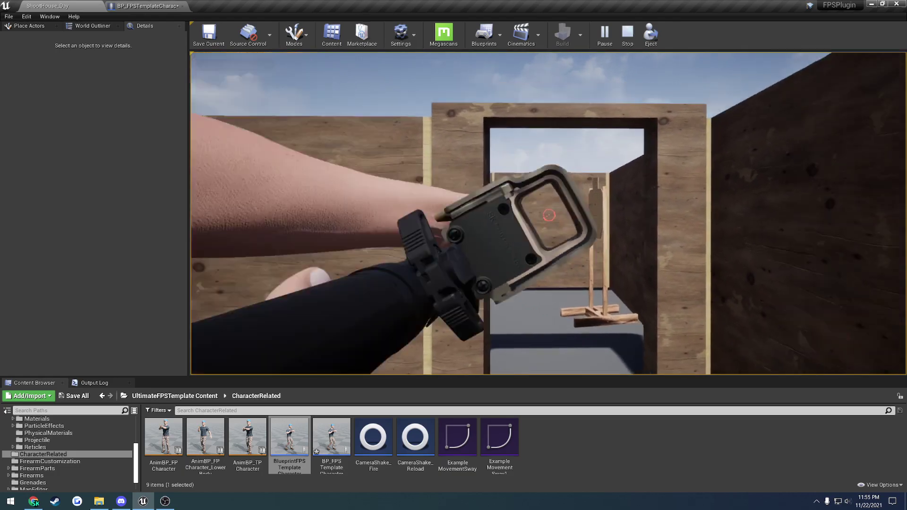
key(a)
key(Escape)
- Reset the Character Component's Max Lean Angle to its default of 35.0, and compile and save the character blueprint
click(144, 6)
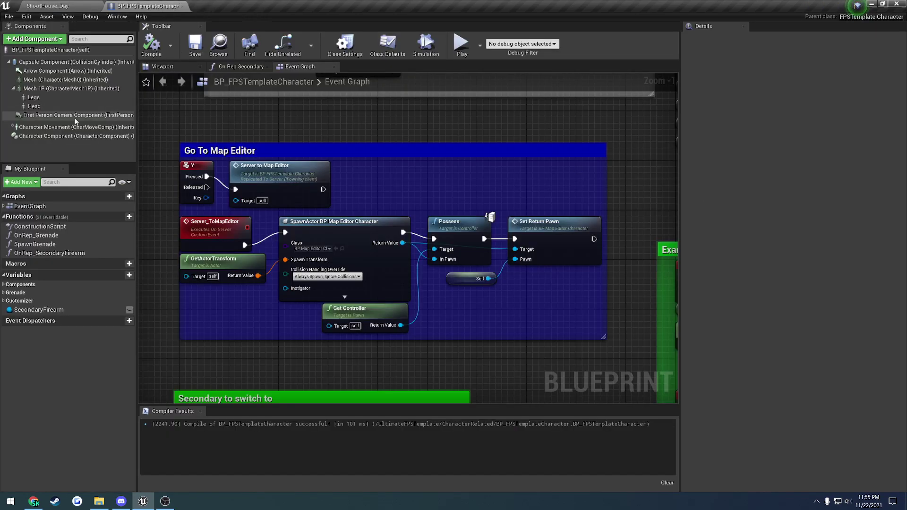
click(818, 223)
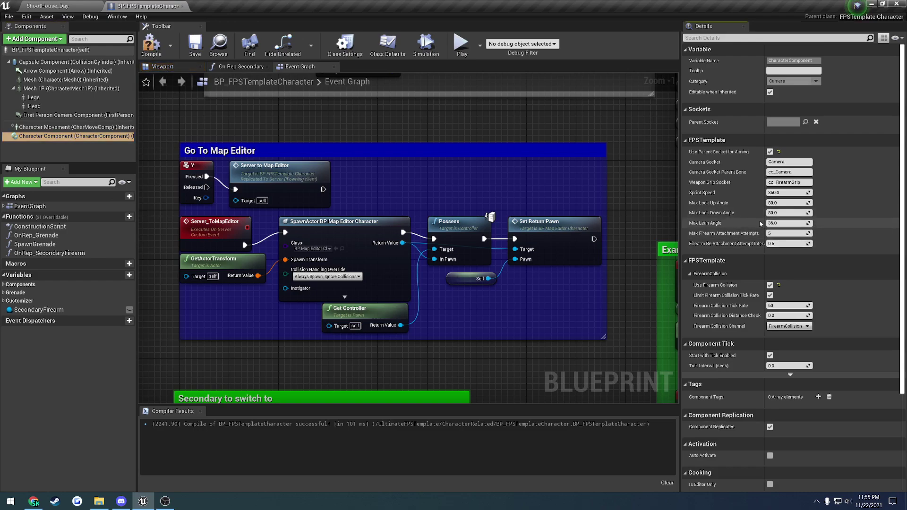
click(151, 44)
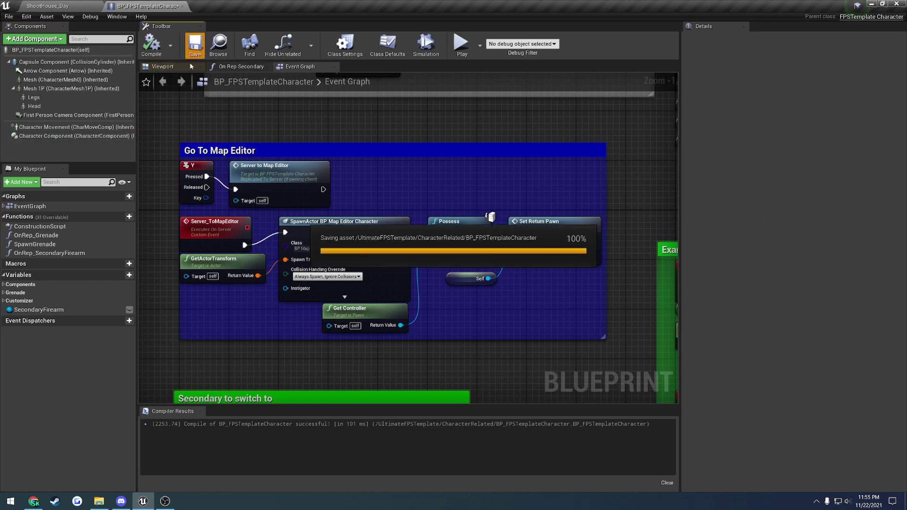
- Select the Character Component and examine the Event BeginPlay chain in the event graph up to the Add Firearm node
click(110, 138)
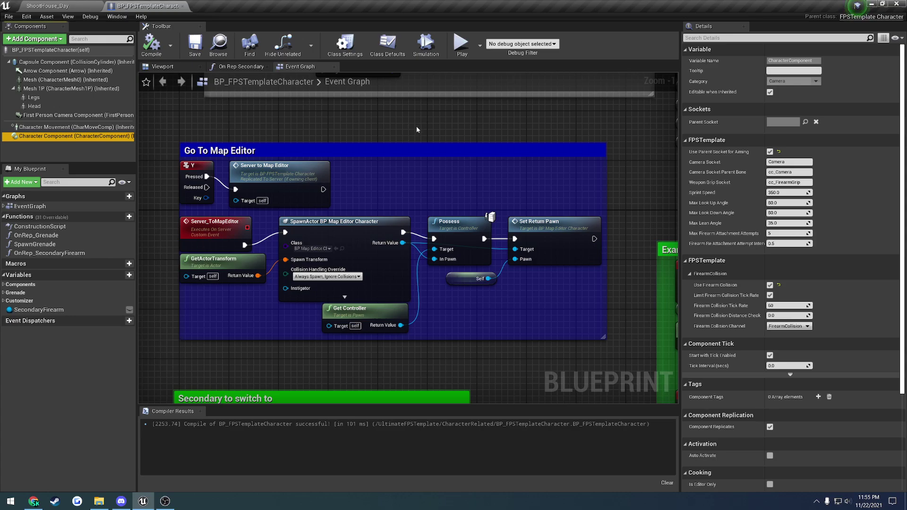
right_drag(416, 127, 139, 73)
right_drag(395, 193, 532, 403)
right_drag(577, 304, 193, 249)
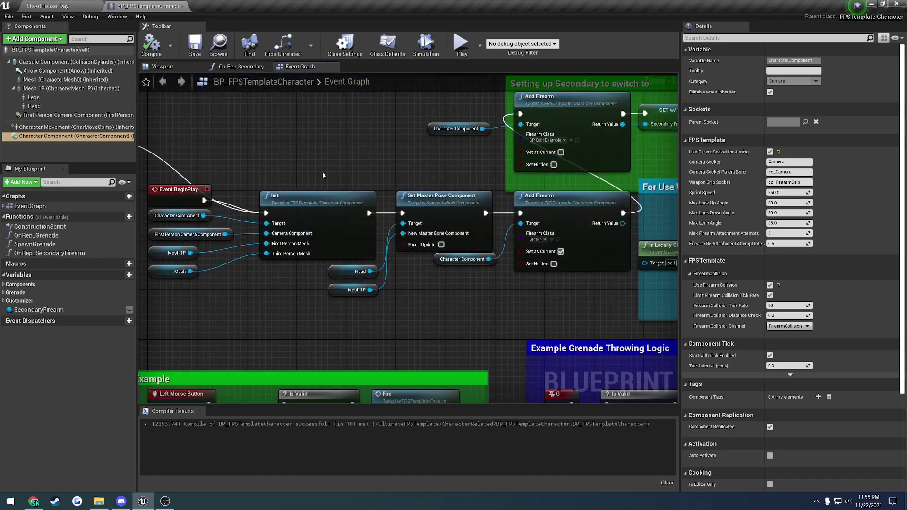
right_drag(323, 176, 326, 202)
click(500, 230)
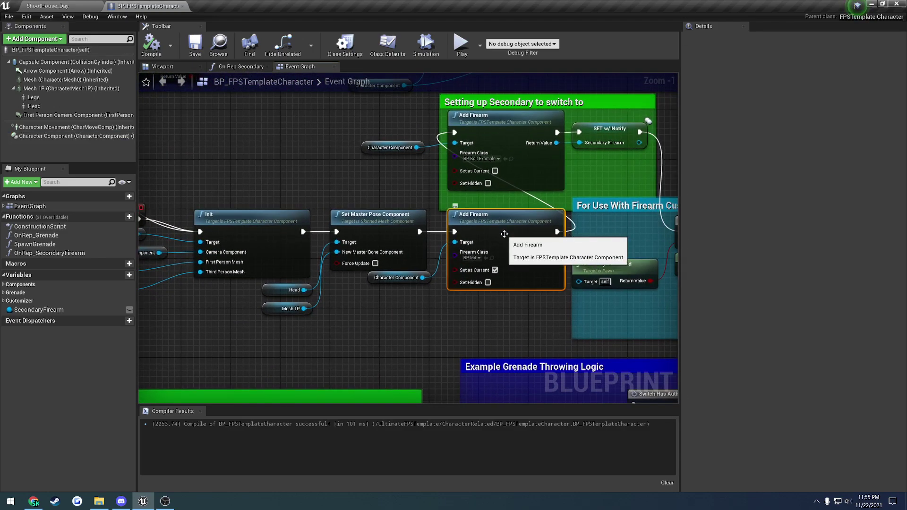
- Check the multiplayer net mode options, play-test the level in the selected viewport while aiming, and view the player start area
click(51, 6)
click(659, 34)
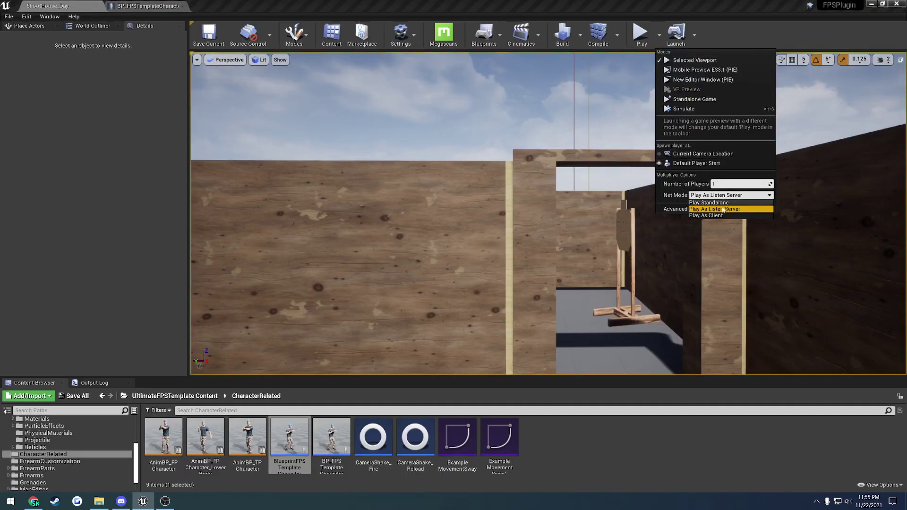
click(695, 60)
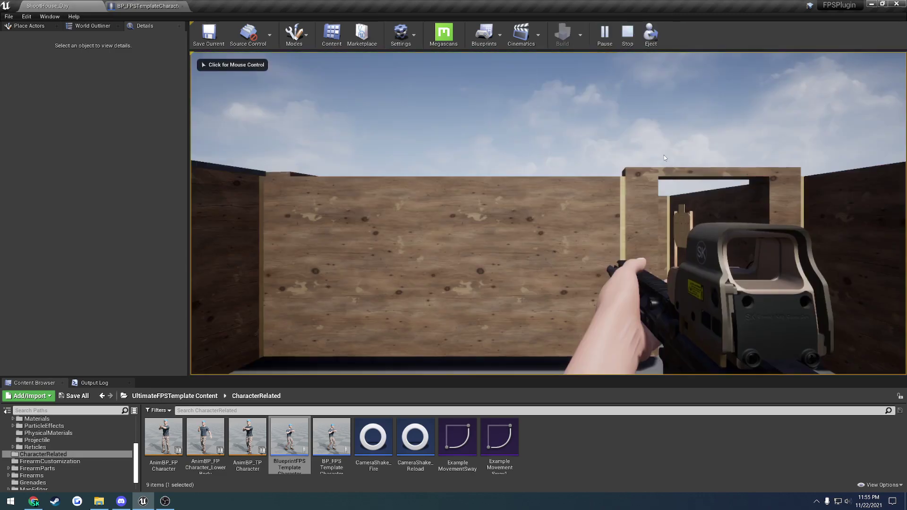
right_click(664, 155)
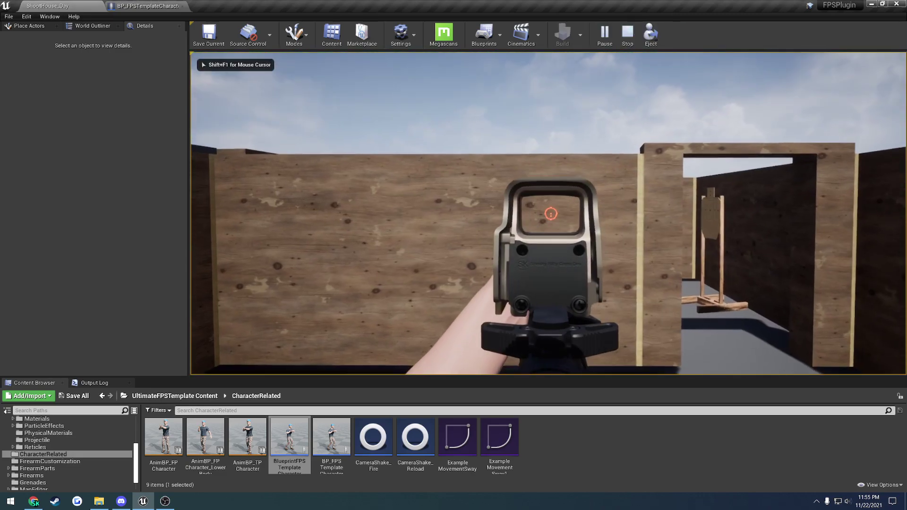
key(Escape)
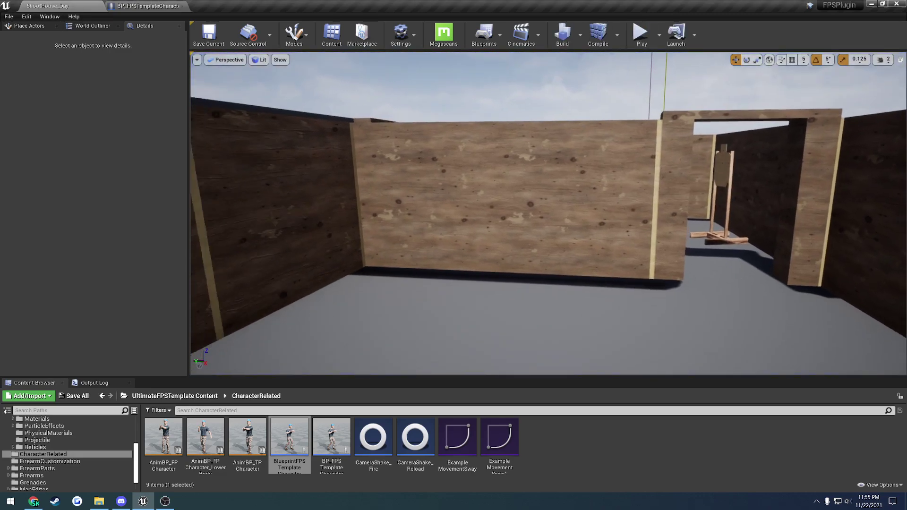
right_drag(664, 155, 612, 169)
key(s)
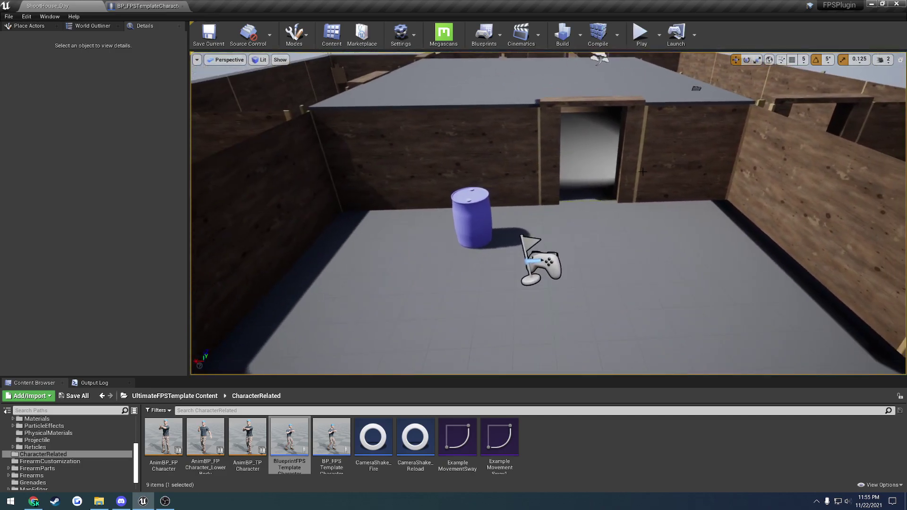
- Inspect the character blueprint's first-person Mesh 1P and third-person Mesh components
click(148, 6)
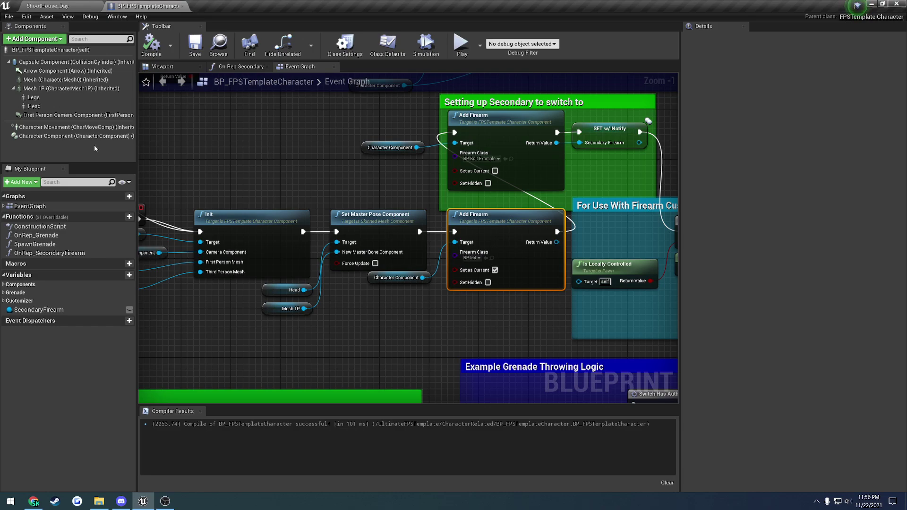
click(47, 89)
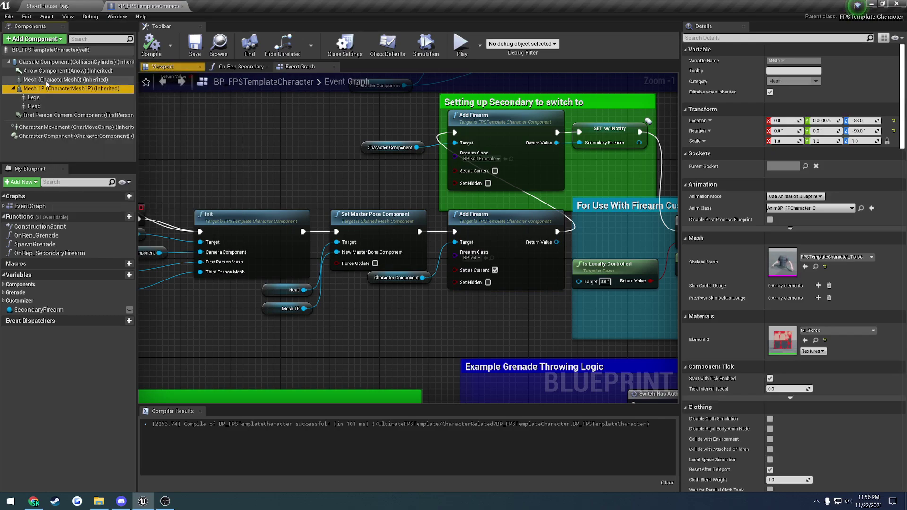
click(48, 80)
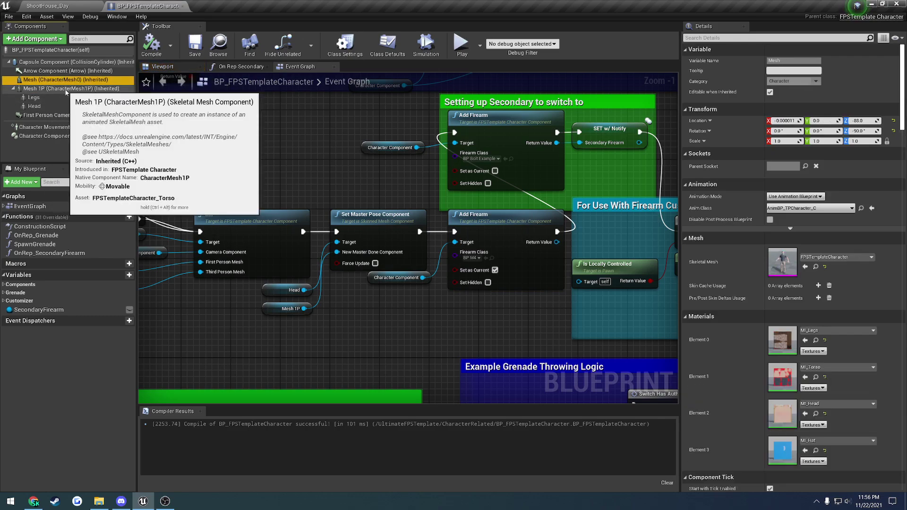
- Examine the Character Component's Max Firearm Attachment Attempts and Firearm Re-Attachment Attempt Interval settings, widening the name column to read them
click(71, 137)
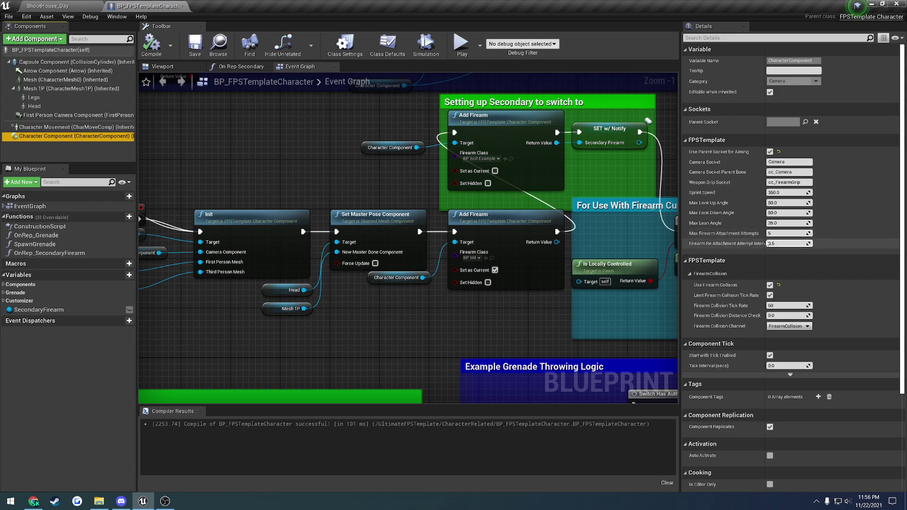
drag(765, 242, 771, 243)
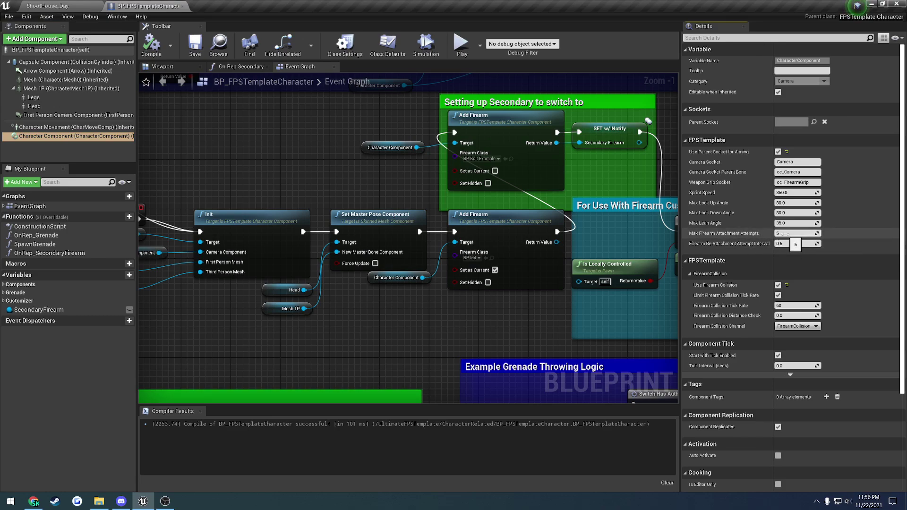
click(788, 242)
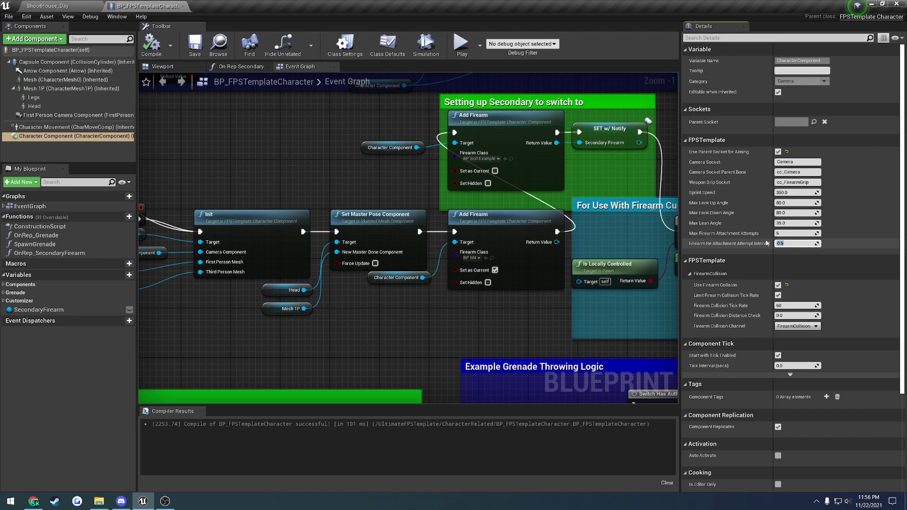
click(392, 178)
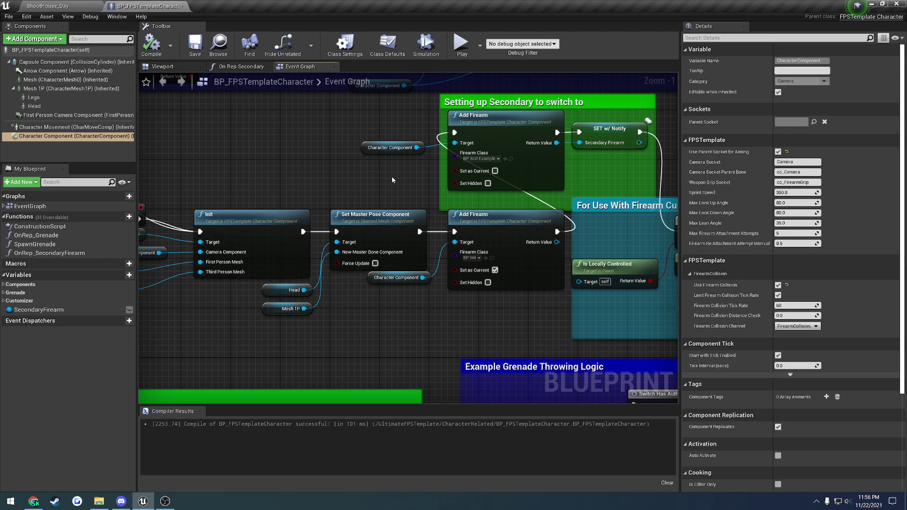
- Search the addable components for "char" to locate the FPSTemplate Character component without adding it
right_drag(392, 180, 440, 161)
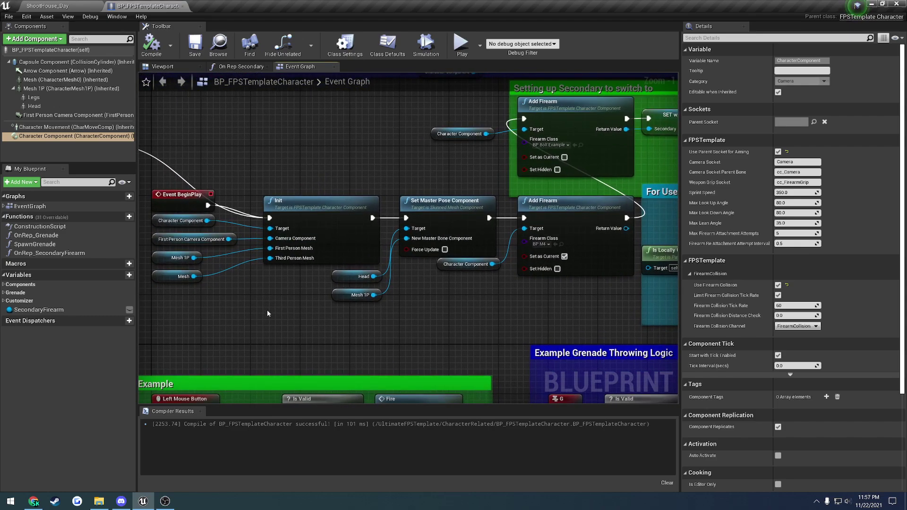
right_drag(267, 313, 262, 264)
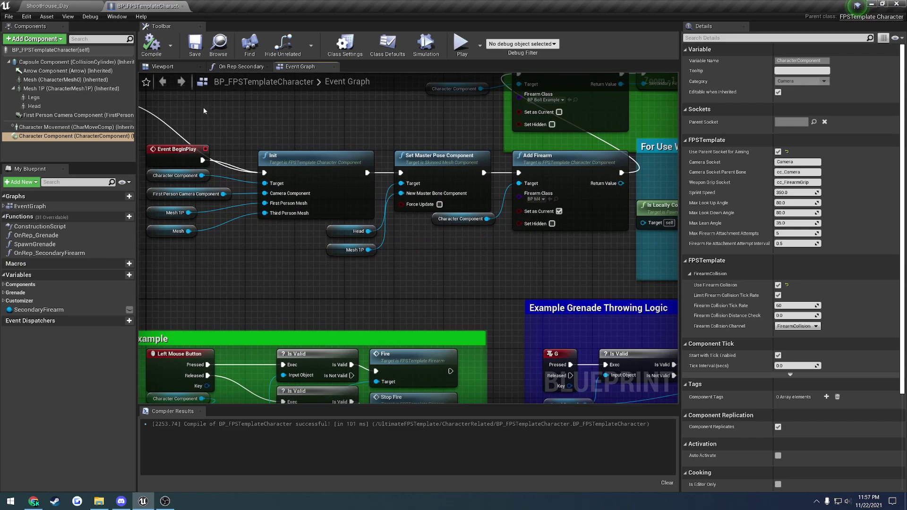
click(56, 41)
text(char)
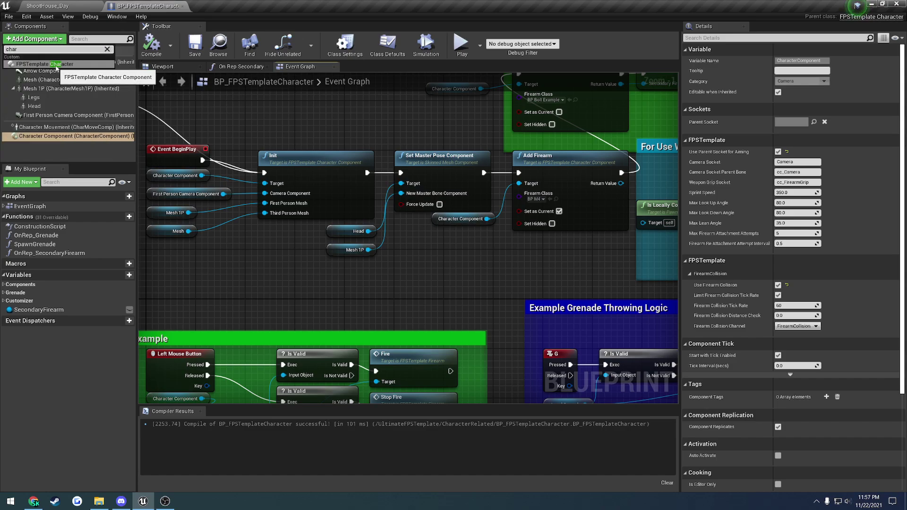
click(210, 113)
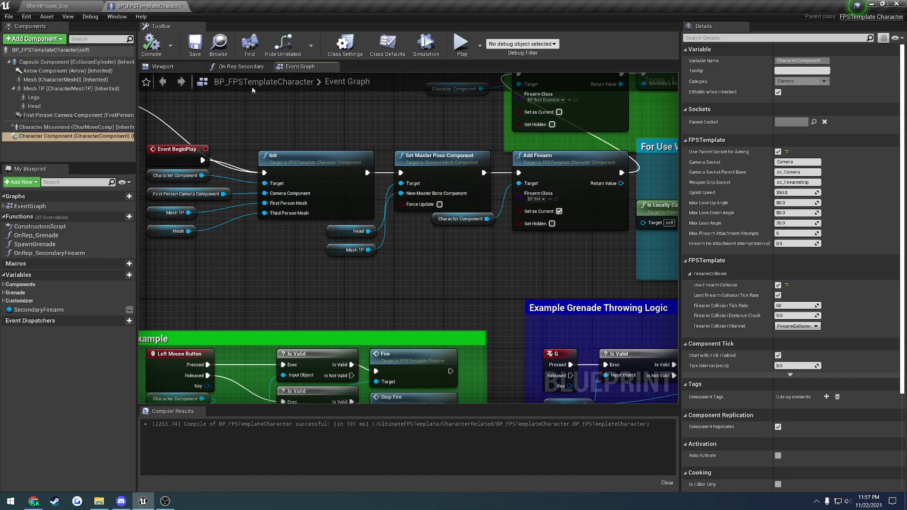
- Examine the Init node on Event BeginPlay and the component references for its target, camera, first-person mesh and third-person mesh inputs
click(162, 66)
click(299, 66)
right_drag(325, 163, 409, 206)
scroll(381, 210, up, 1)
click(419, 187)
click(344, 225)
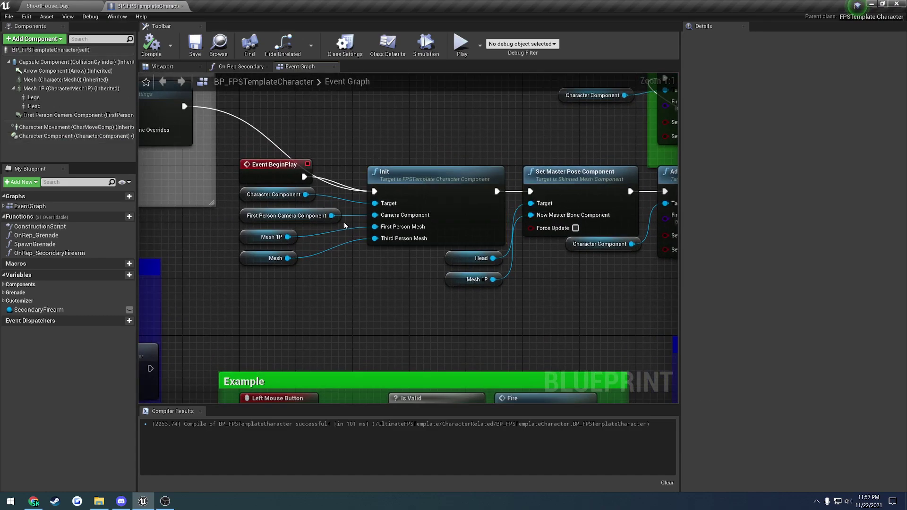
click(312, 216)
click(274, 236)
click(283, 260)
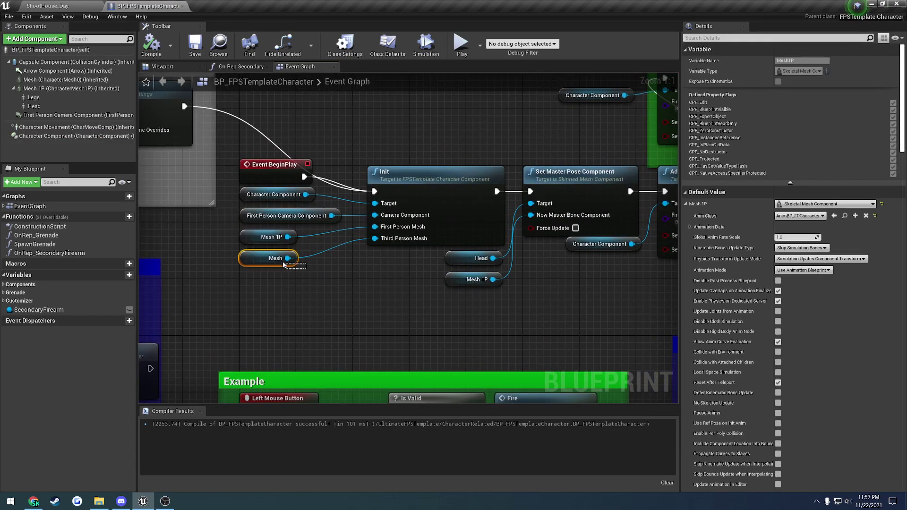
drag(283, 264, 333, 274)
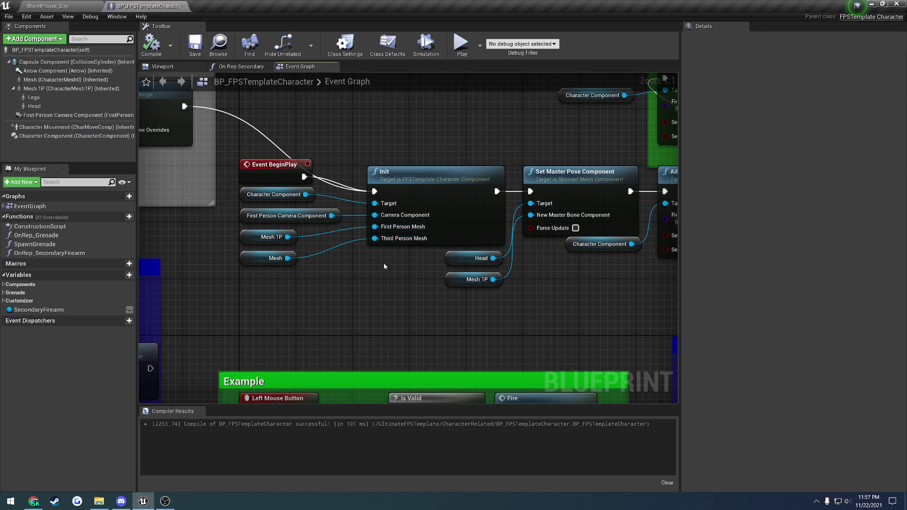
- Review the Character Component's FPSTemplate socket and lean settings alongside the Event BeginPlay setup
click(94, 136)
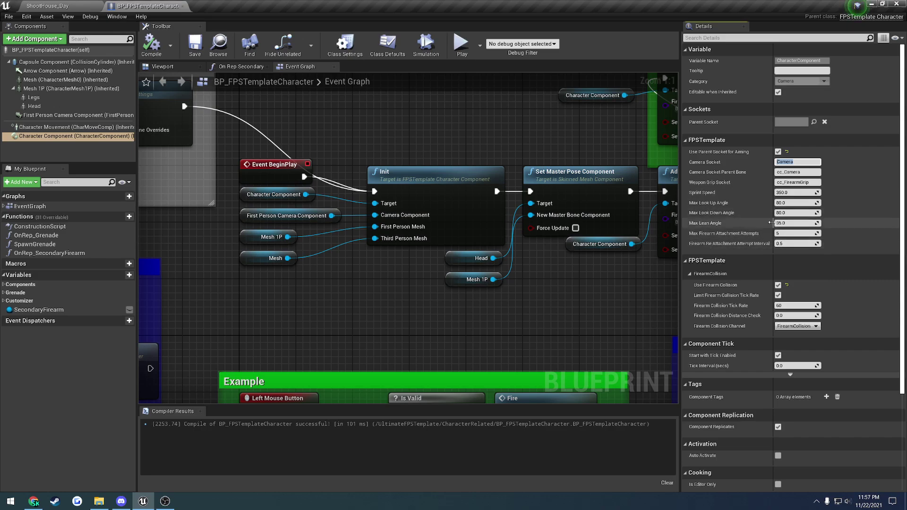
drag(773, 224, 775, 224)
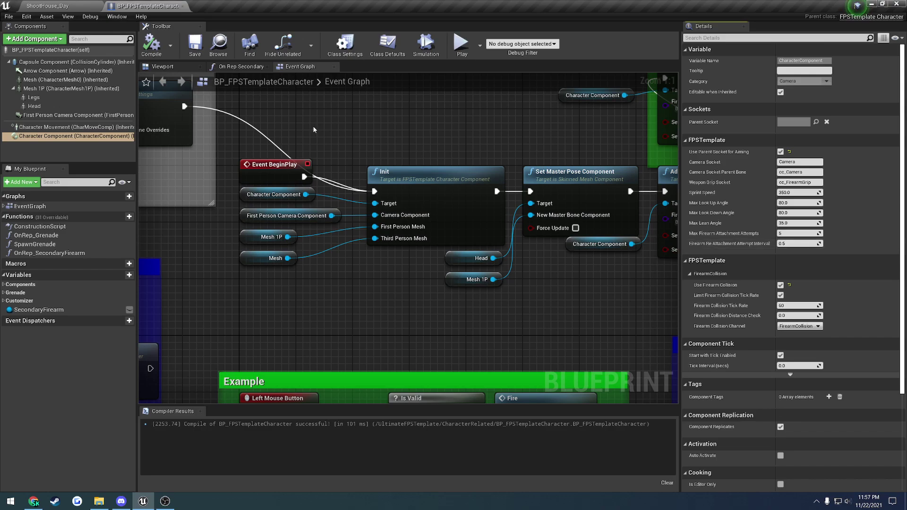
right_drag(306, 126, 285, 201)
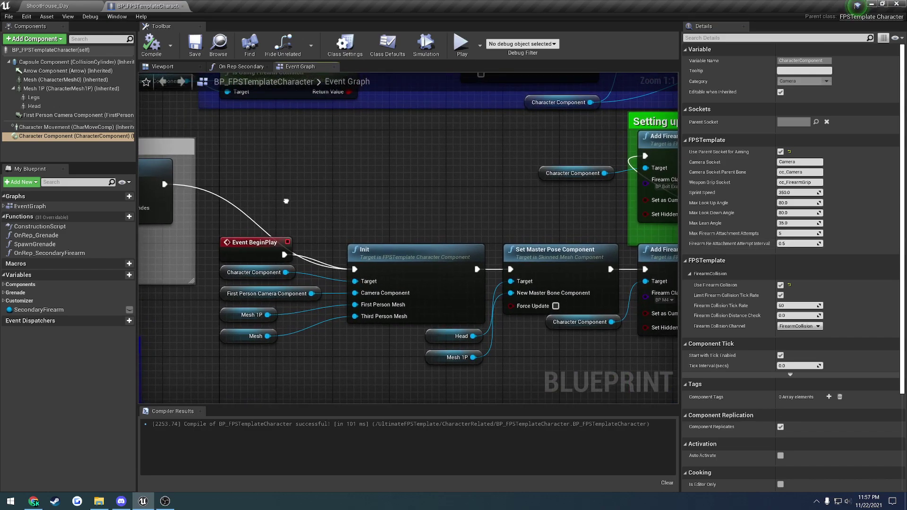